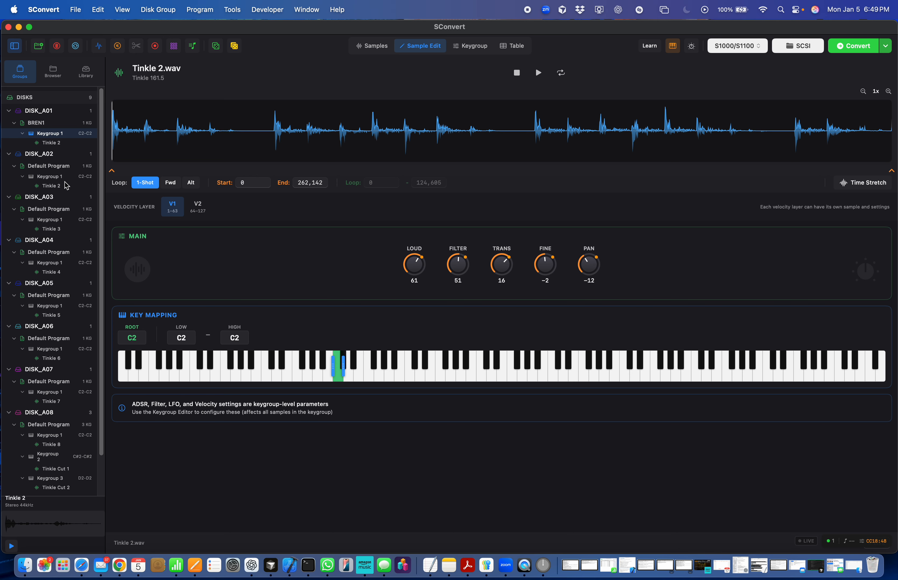
Zoom the sidebar in one level and widen it so the disk tree has more room.
left_click(122, 10)
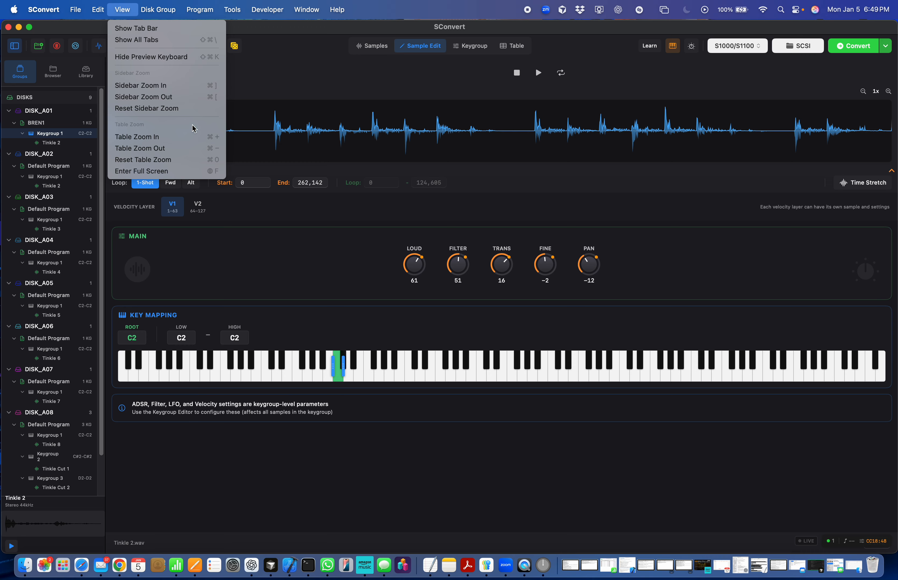
left_click(181, 86)
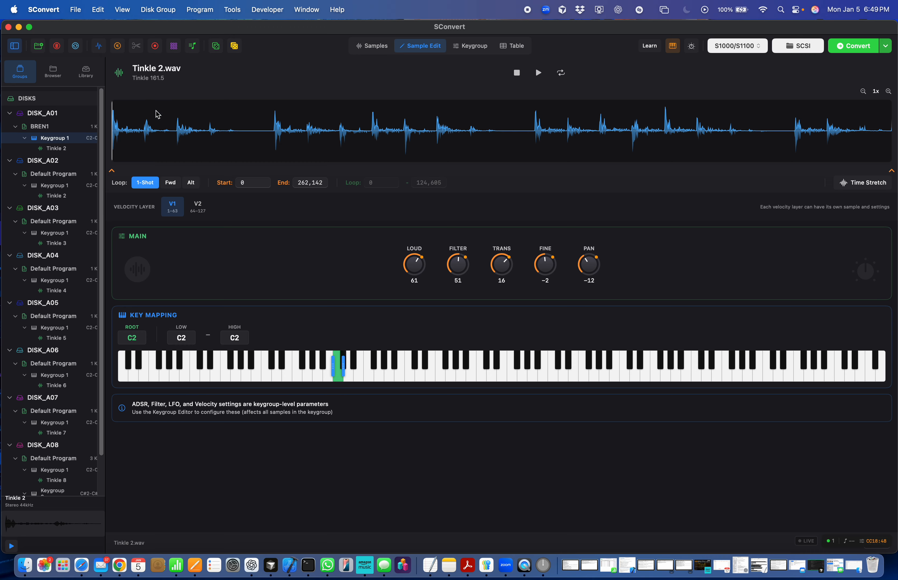
left_click_drag(105, 117, 152, 113)
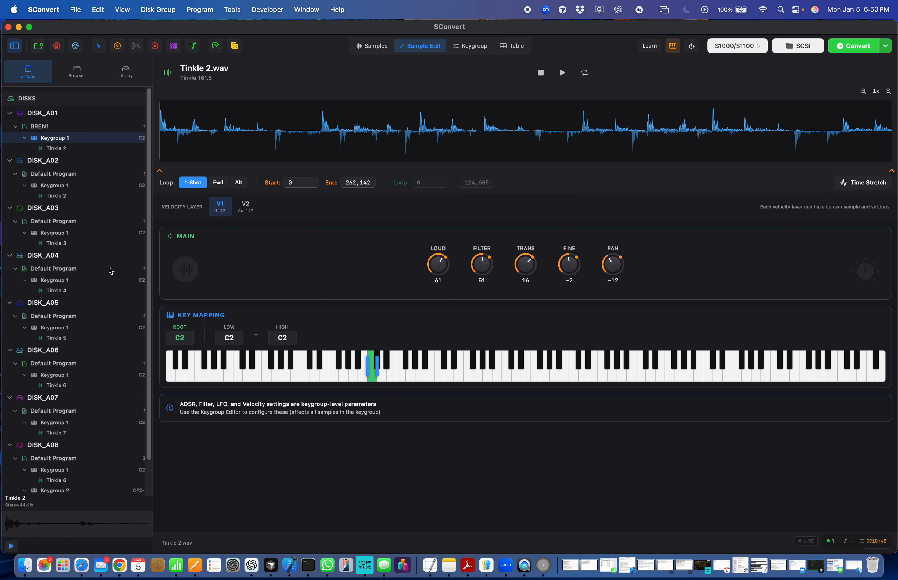
scroll(96, 199, "down", 1)
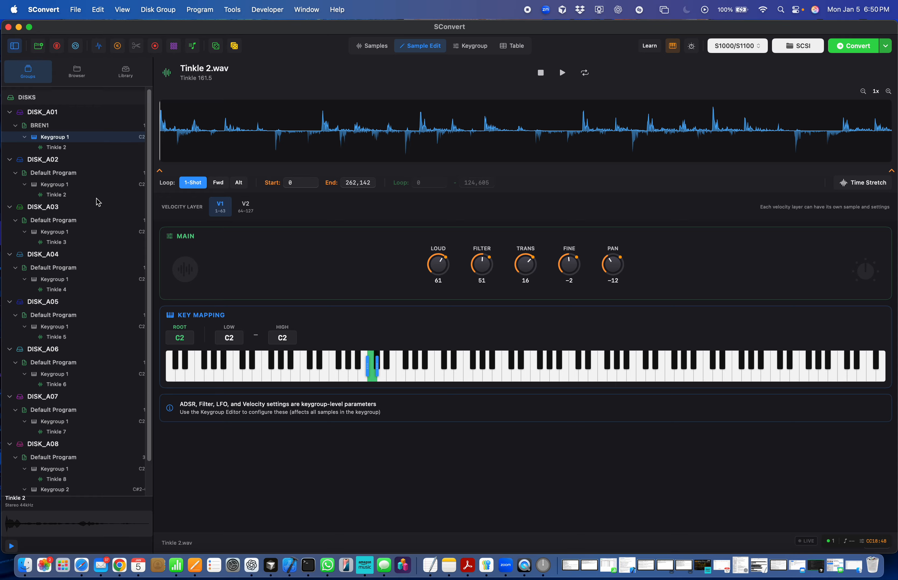
Zoom the sidebar in one more level and widen it slightly further.
left_click(241, 10)
mouse_move(122, 9)
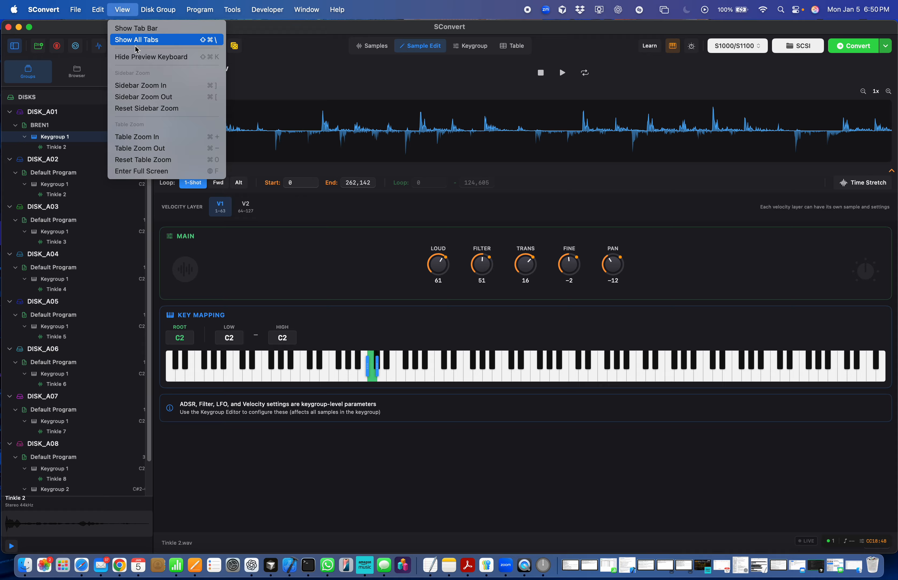
left_click(153, 85)
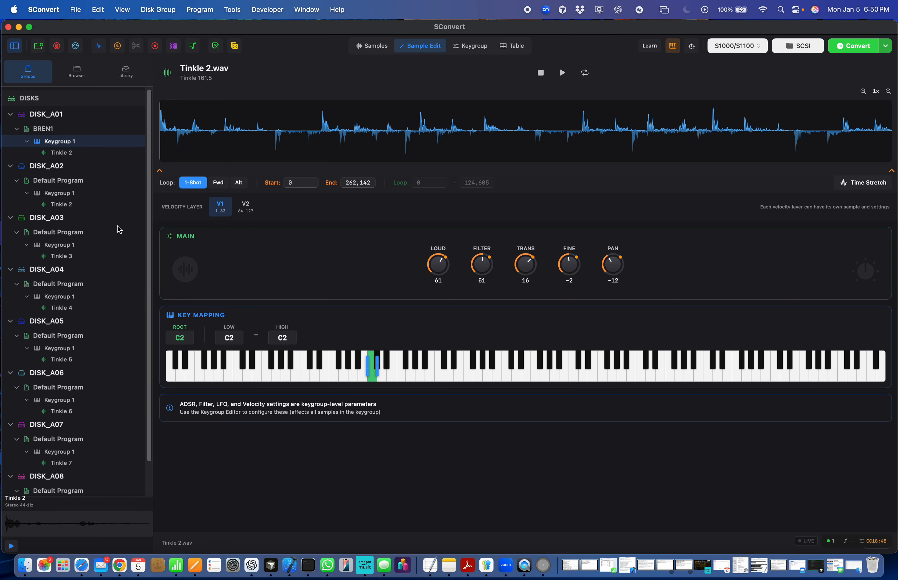
scroll(117, 264, "down", 3)
scroll(110, 226, "up", 3)
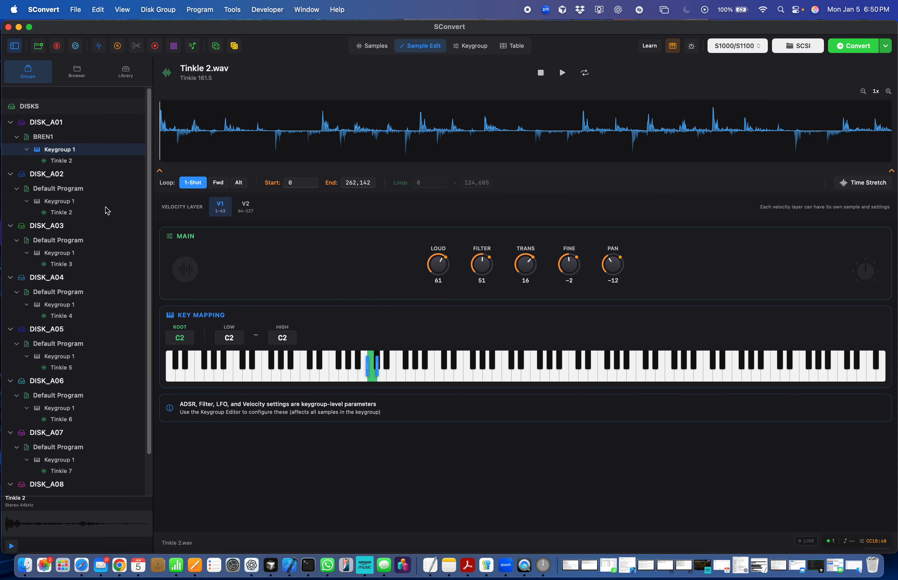
left_click(81, 76)
left_click(31, 73)
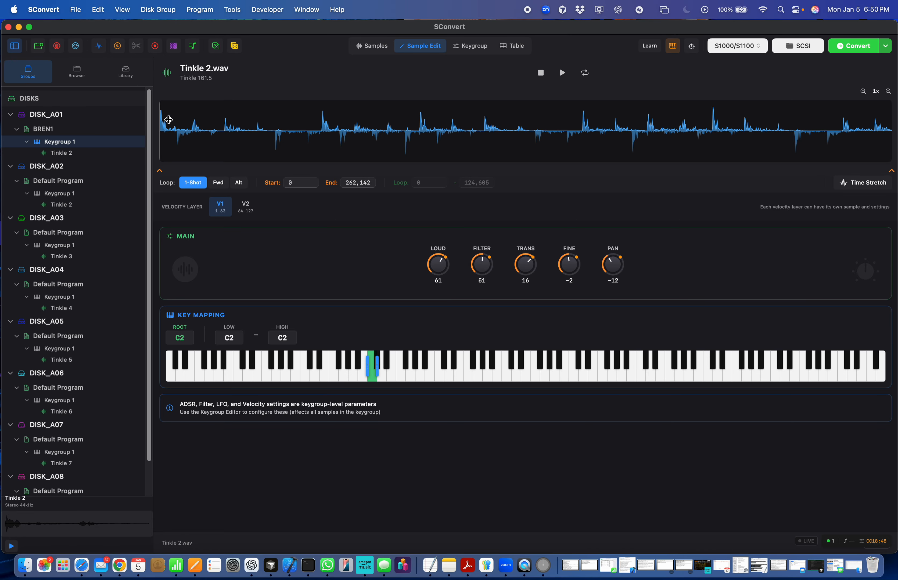
mouse_move(168, 119)
left_mouse_down()
mouse_move(210, 120)
mouse_move(155, 119)
left_mouse_up()
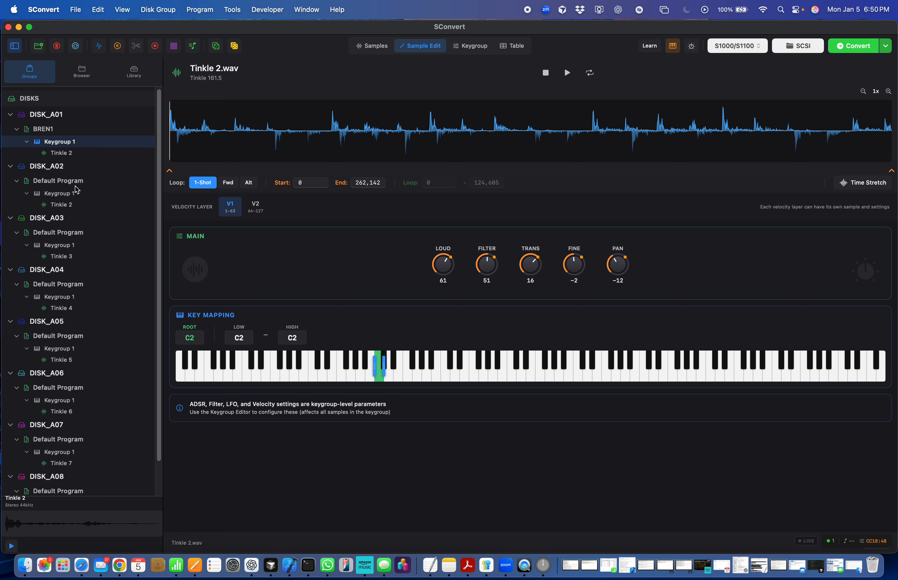
scroll(82, 169, "up", 2)
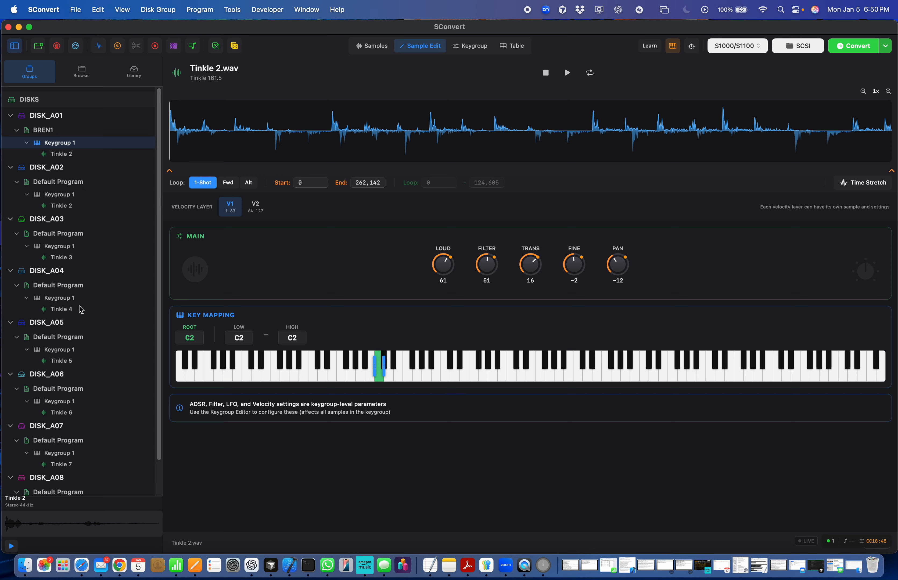
Collapse and re-expand the BREN1 program under DISK_A01, and look through the disk tree.
left_click(17, 131)
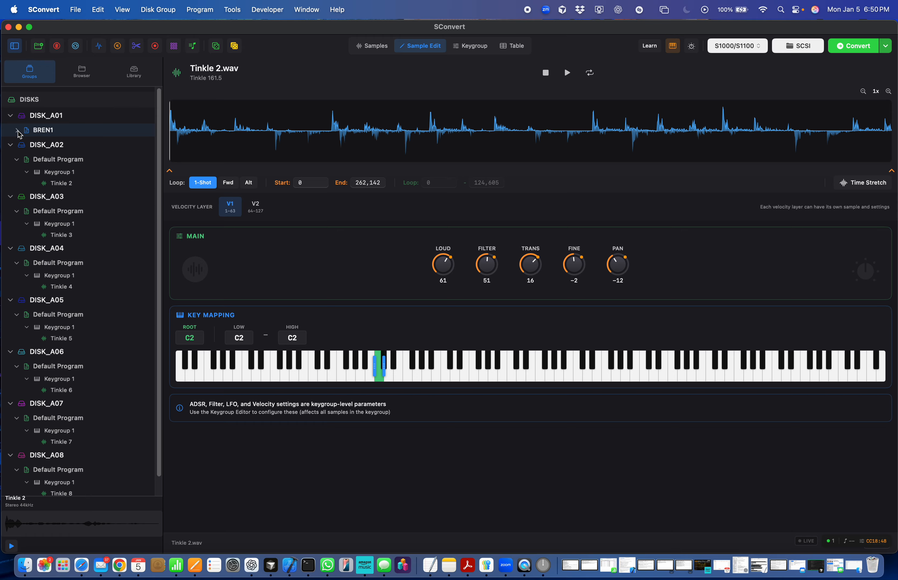
left_click(18, 131)
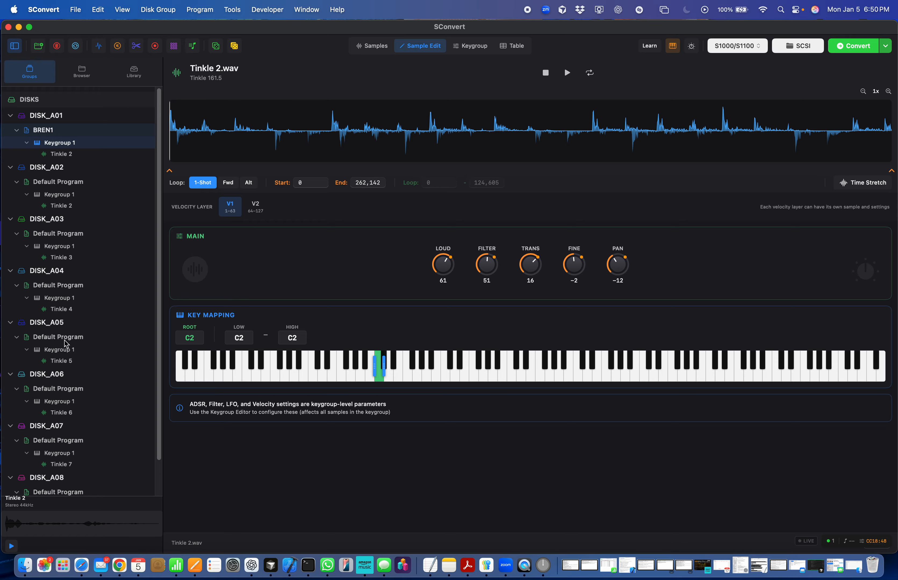
scroll(68, 428, "down", 1)
scroll(68, 428, "down", 1)
scroll(68, 428, "up", 2)
In the sidebar's folder browser, try one more sidebar zoom level and reset the sidebar zoom to its default.
left_click(84, 72)
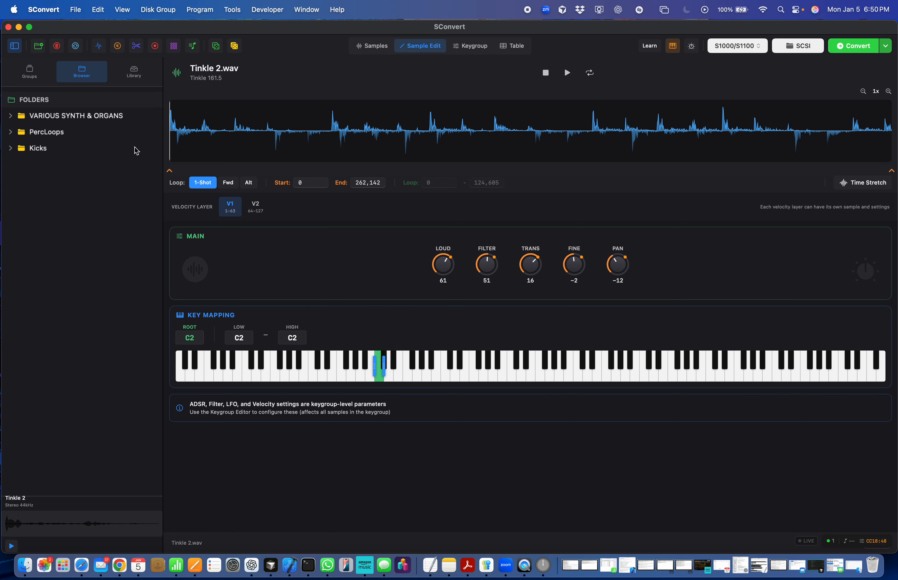
left_click(126, 10)
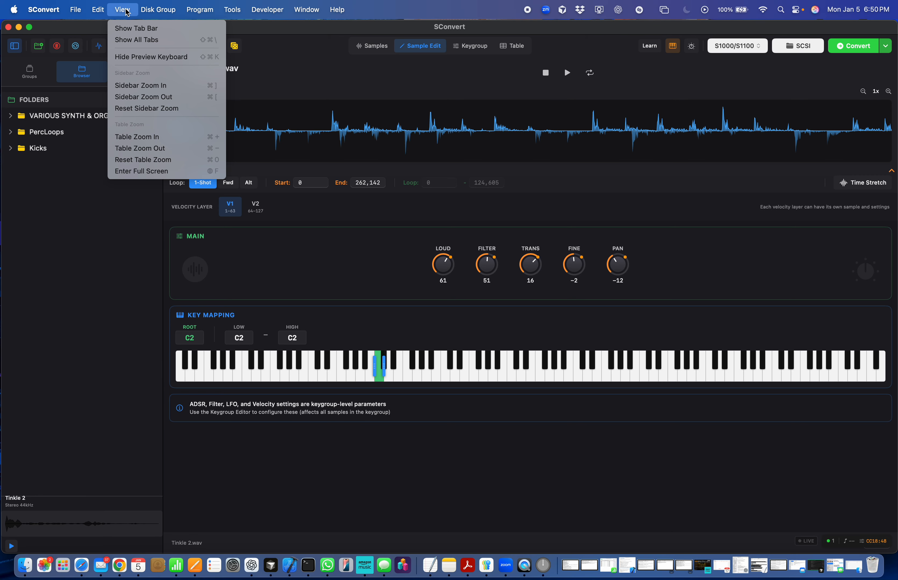
left_click(176, 89)
left_click(124, 10)
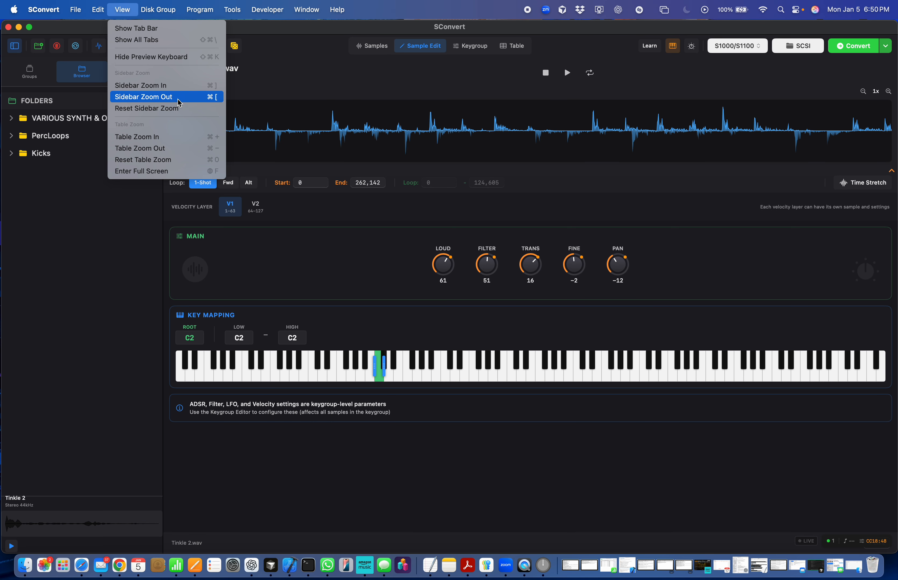
left_click(182, 109)
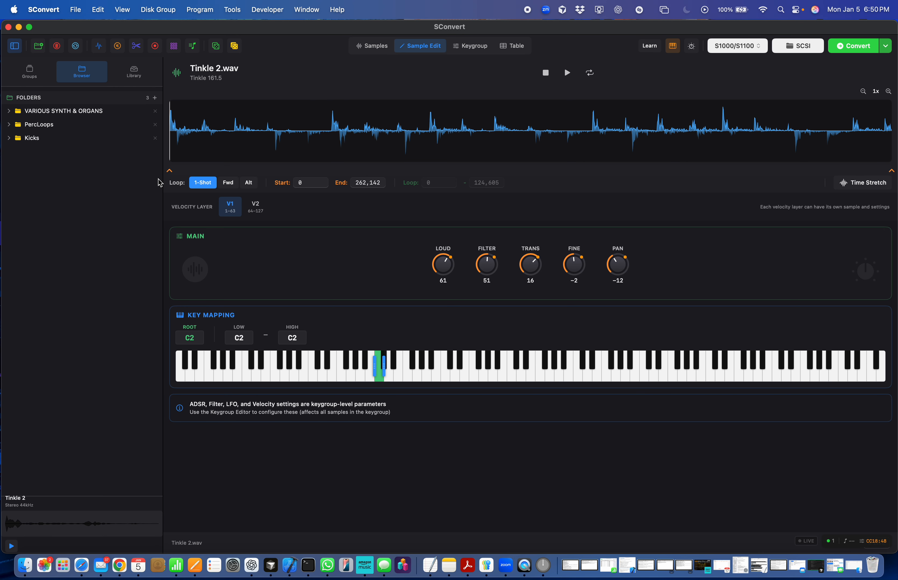
Add the SCSI folder to the browser's folder list and expand it.
left_click(155, 99)
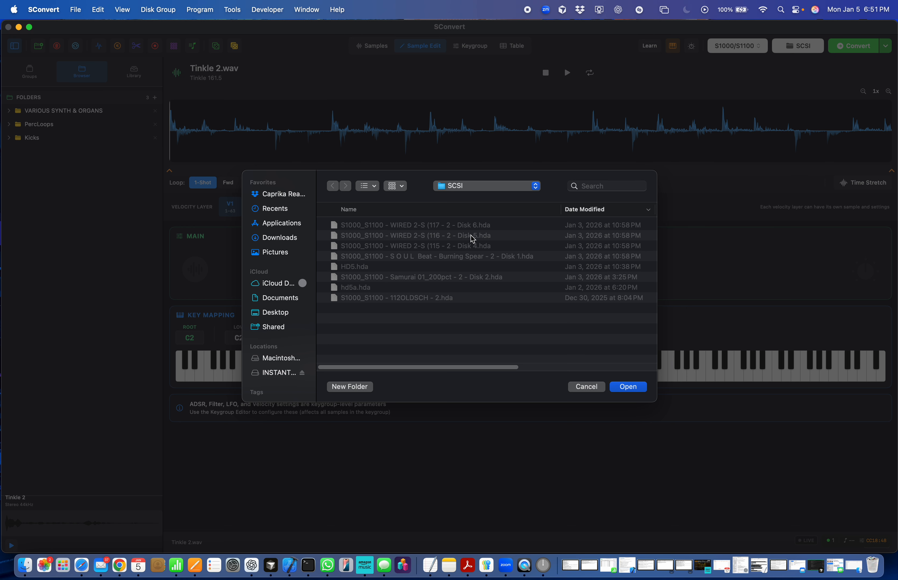
left_click(639, 389)
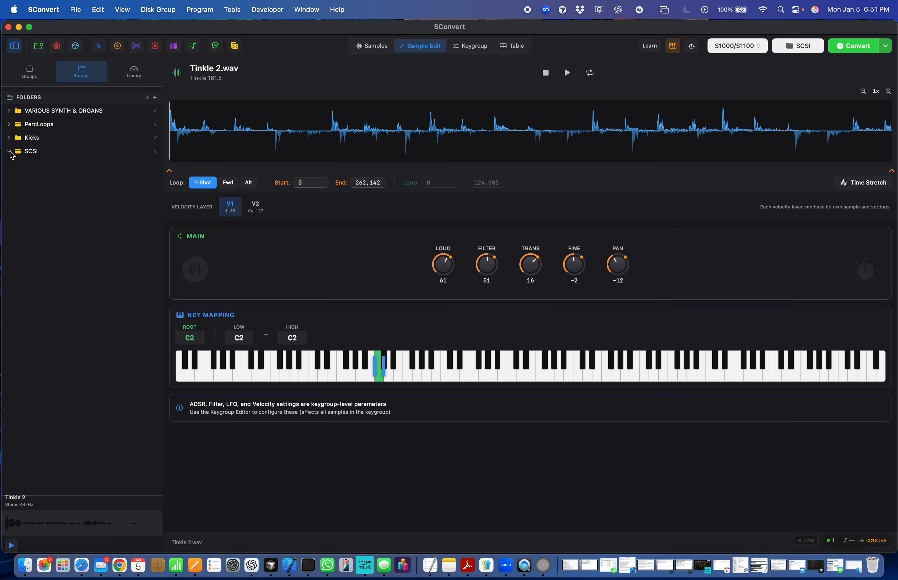
left_click(31, 151)
left_click(9, 152)
Expand the Kicks folder to browse its samples and preview Kick Drum A_12.
left_click(12, 141)
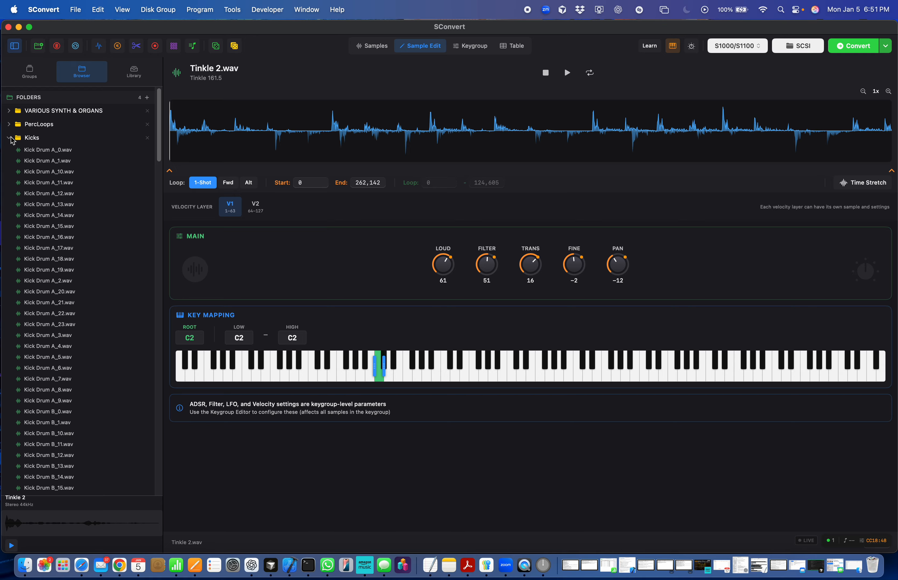
left_click(10, 139)
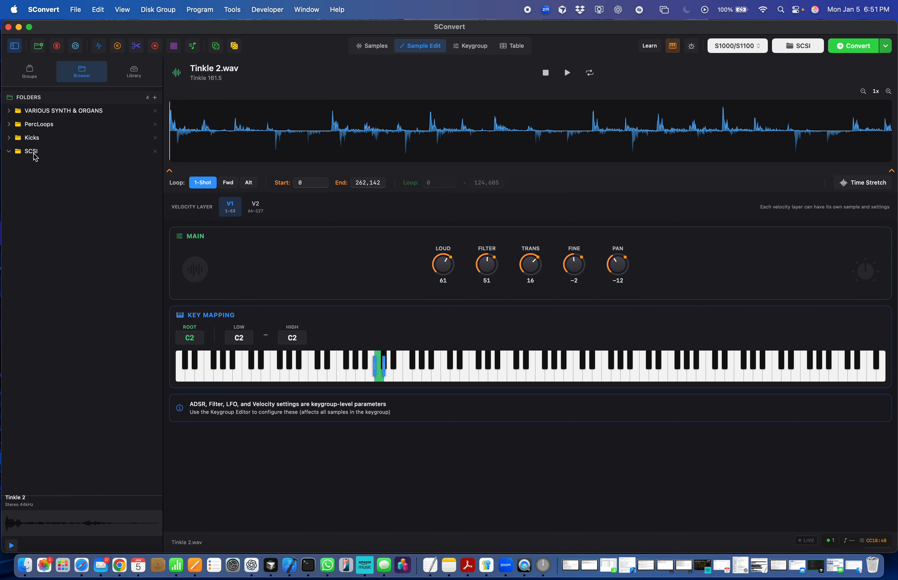
left_click(19, 154)
left_click(14, 141)
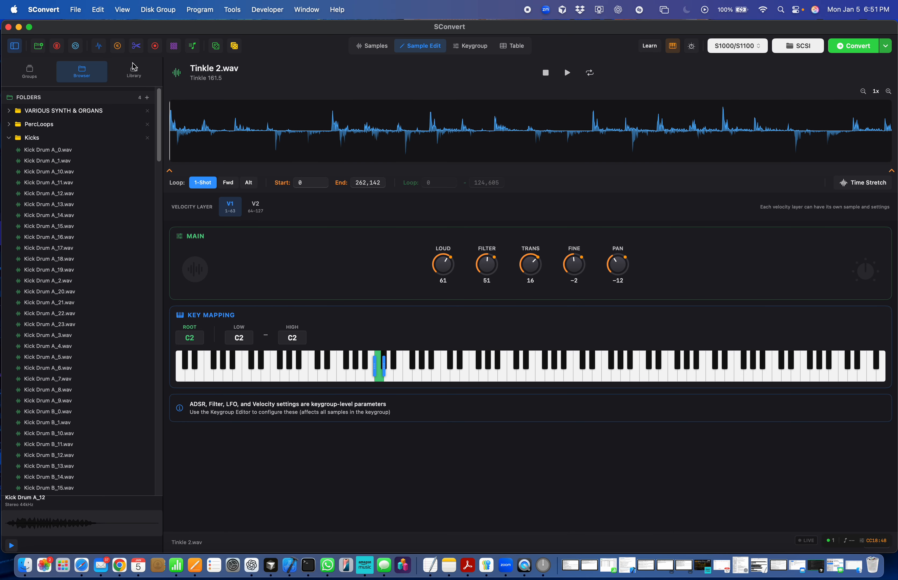
Look through the Library's sample list and return to the disk groups in the Samples view.
left_click(136, 71)
scroll(75, 192, "down", 10)
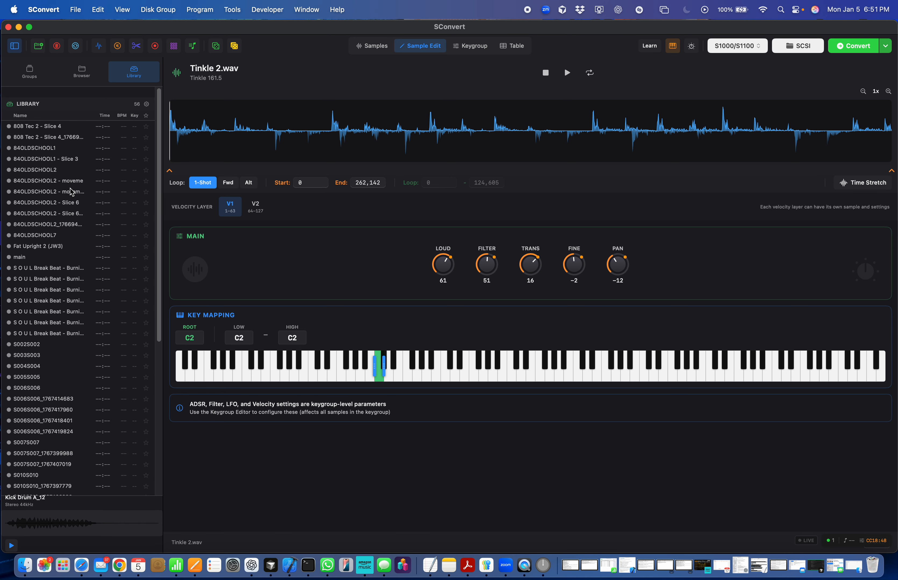
scroll(79, 194, "up", 10)
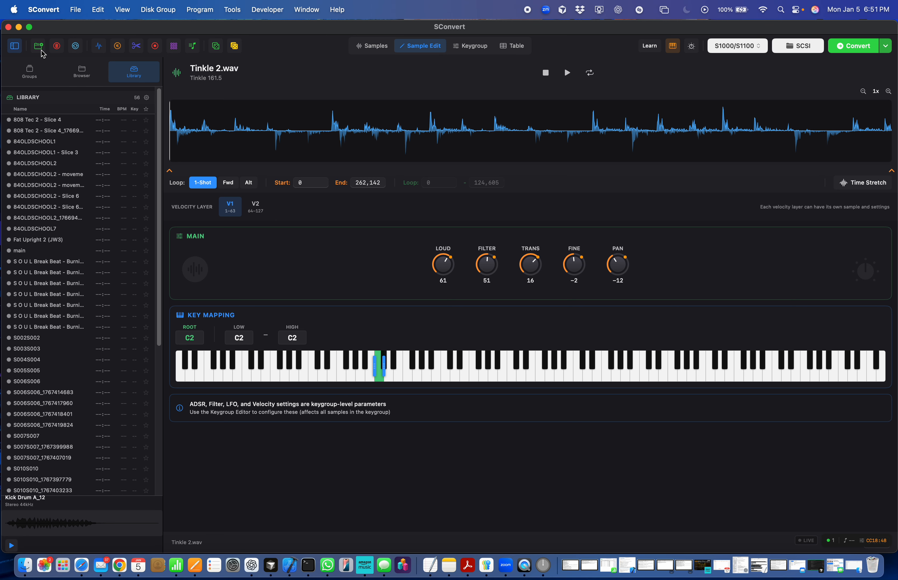
left_click(35, 72)
left_click(373, 46)
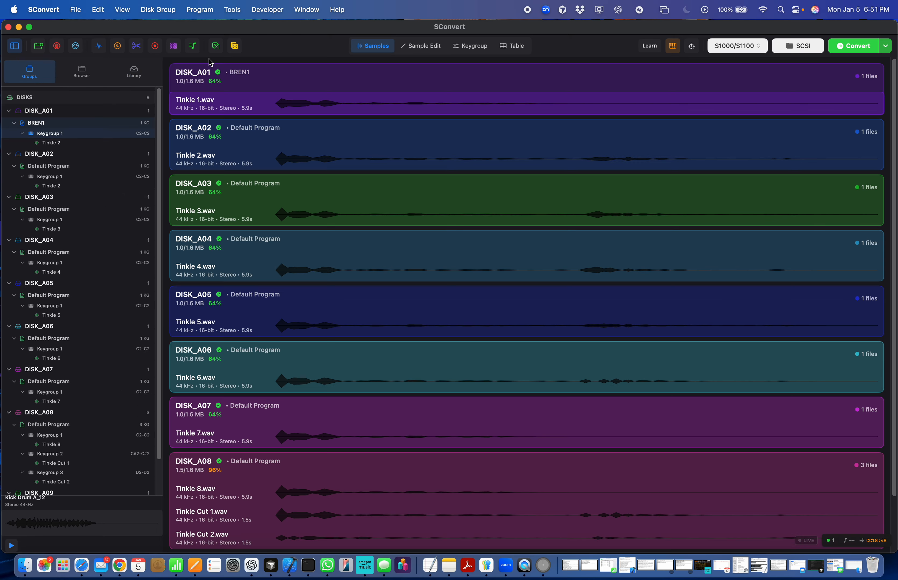
Import the audio files of the slicer folder alongside the loaded Tinkle samples and look through the disk groups.
left_click(39, 46)
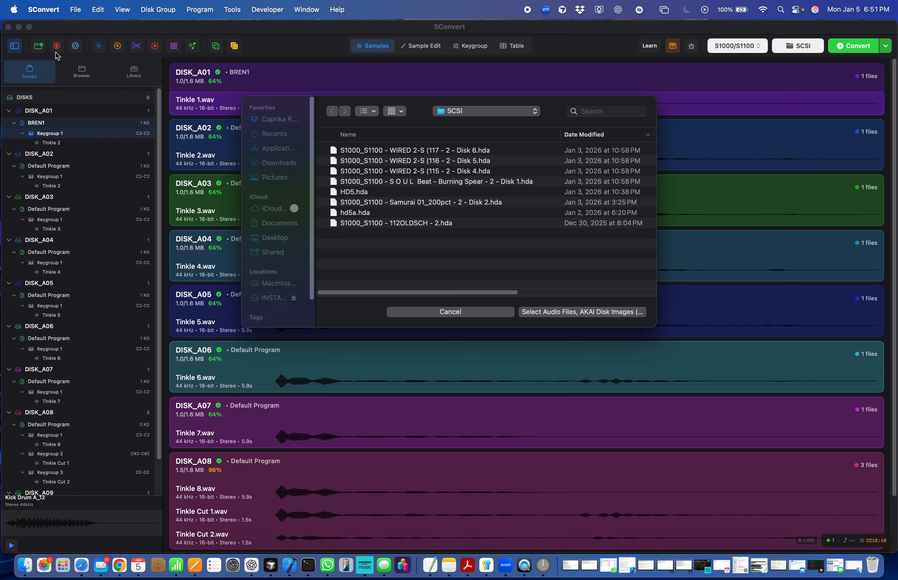
left_click(474, 112)
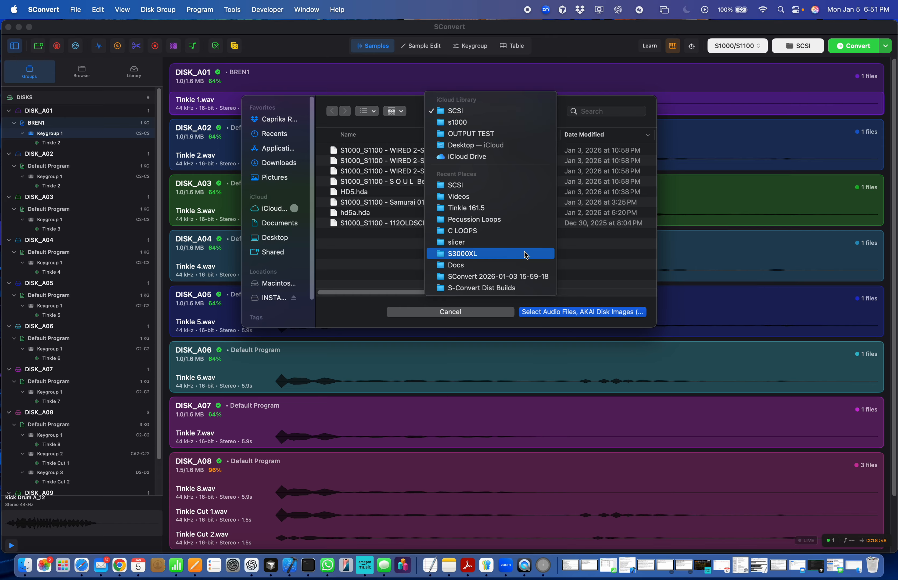
left_click(513, 245)
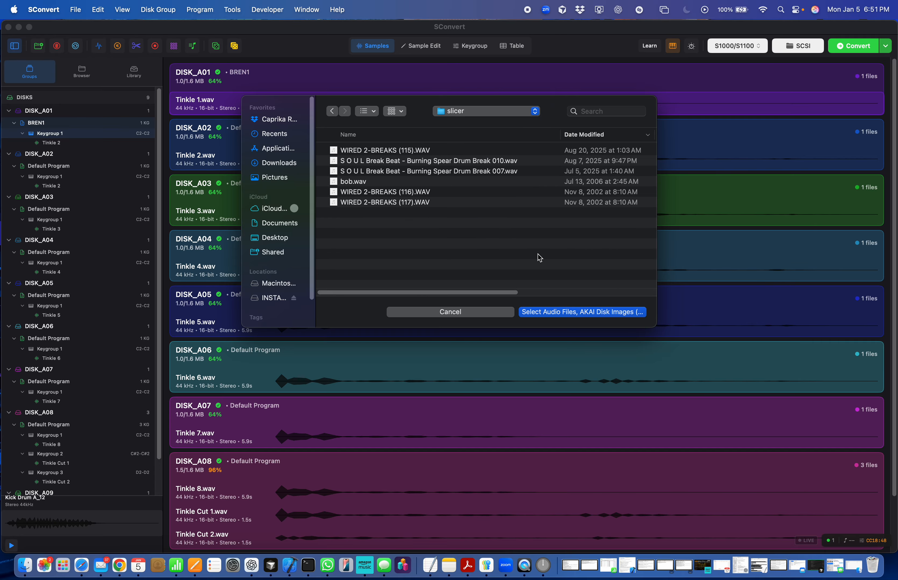
left_click(583, 312)
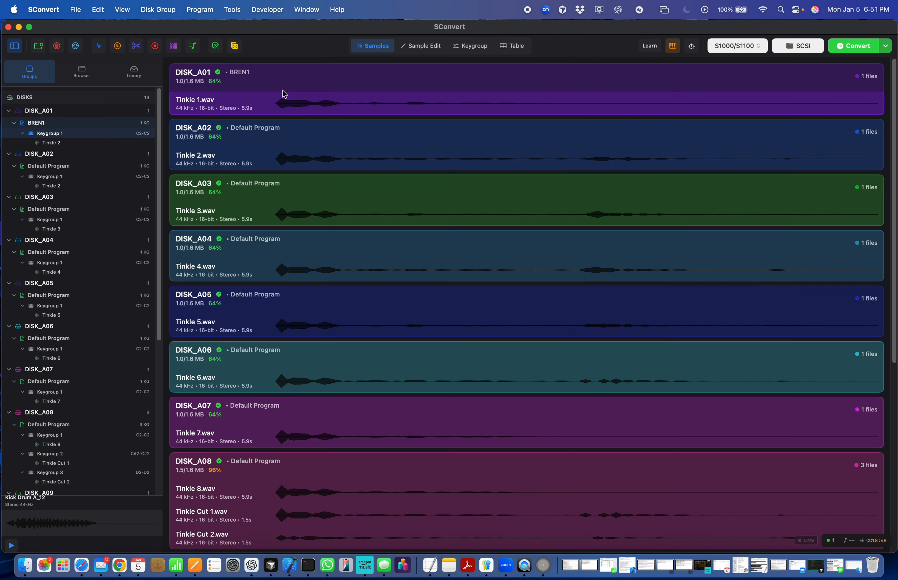
scroll(313, 367, "down", 10)
scroll(283, 315, "up", 10)
Clear all loaded samples and import only the audio files from the slicer folder.
left_click(57, 49)
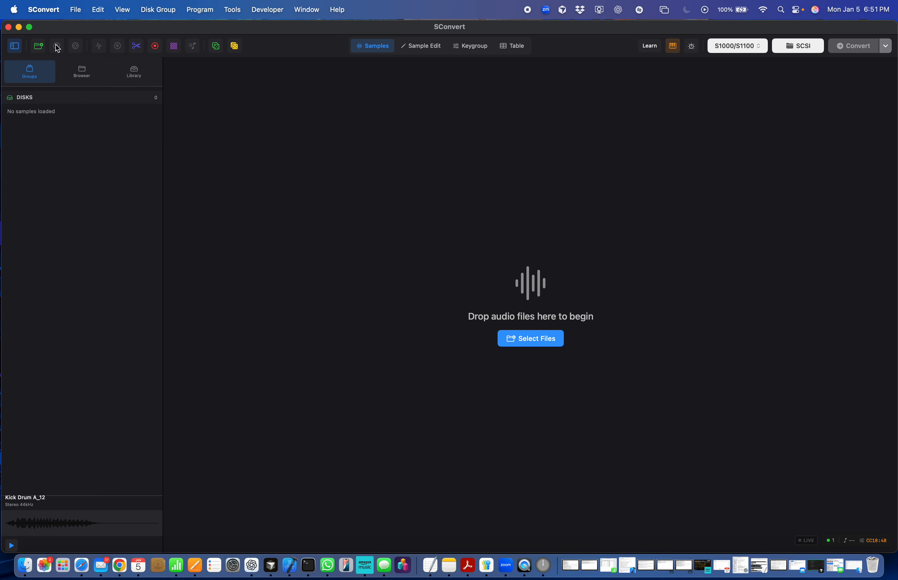
left_click(534, 343)
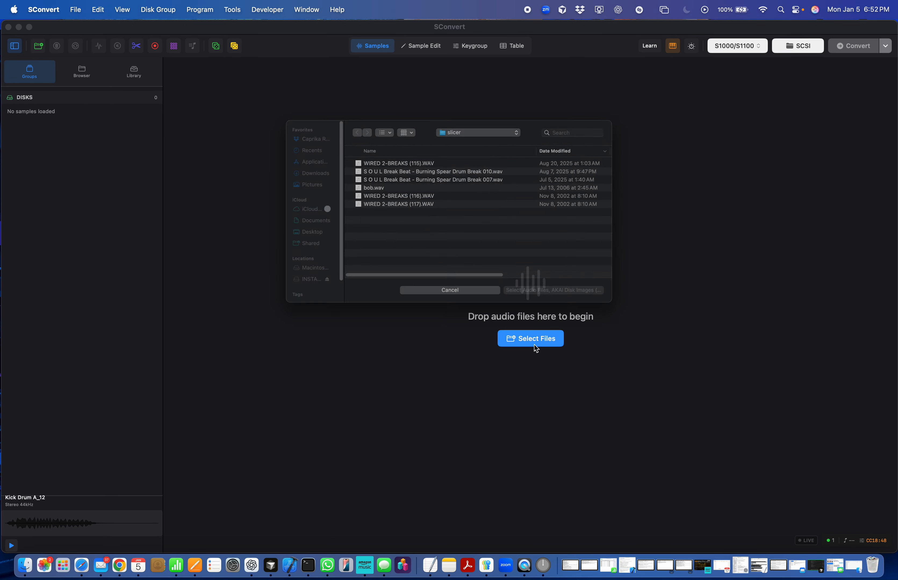
left_click(565, 312)
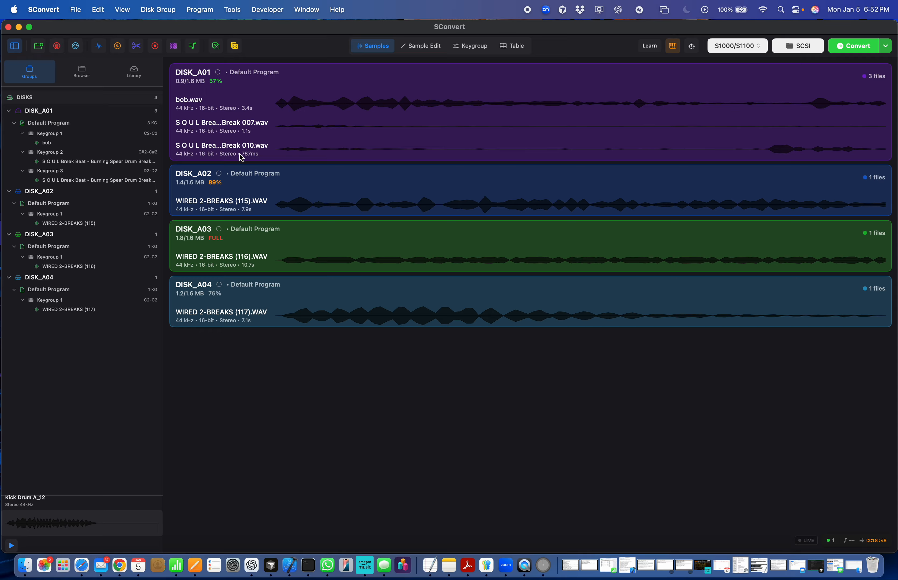
Set the conversion device to SCSI and combine all imported samples into the single group PART_A.
left_click(886, 47)
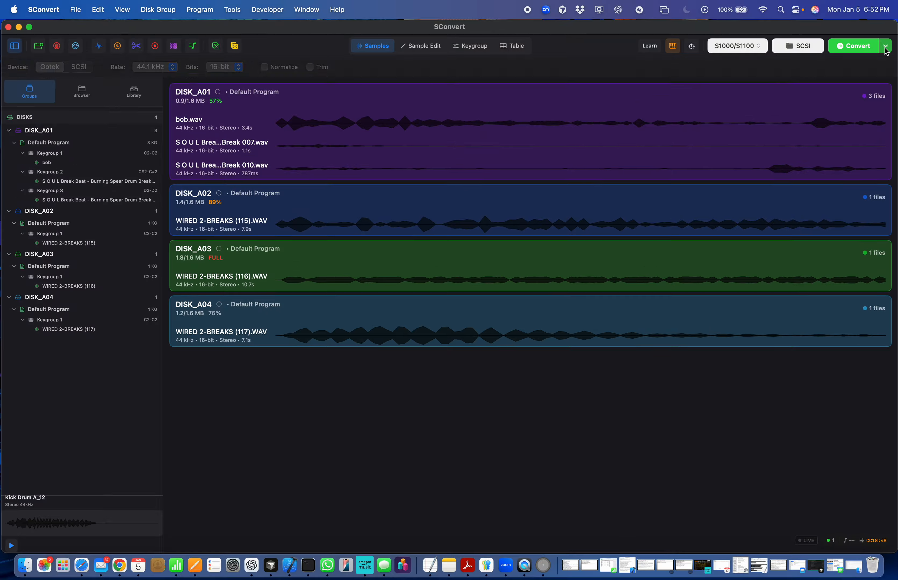
left_click(87, 68)
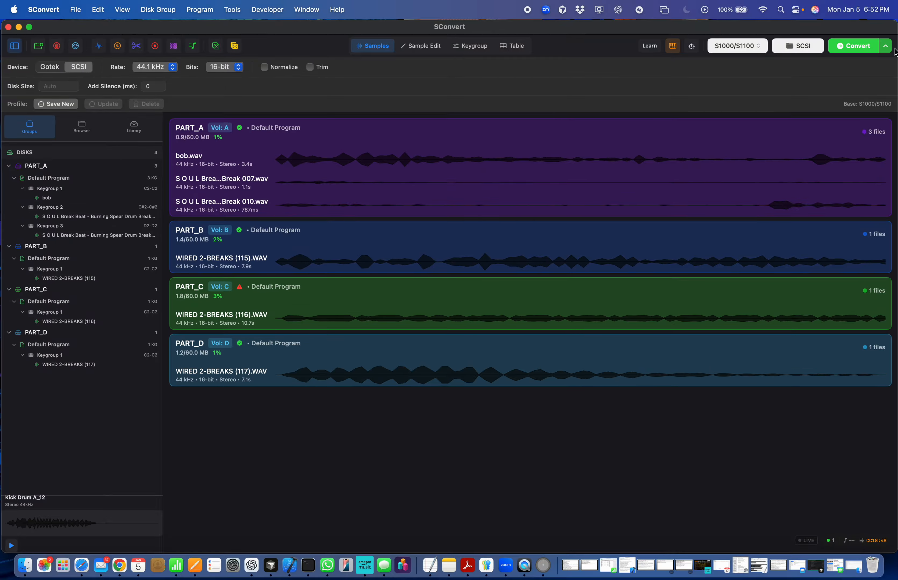
left_click(887, 47)
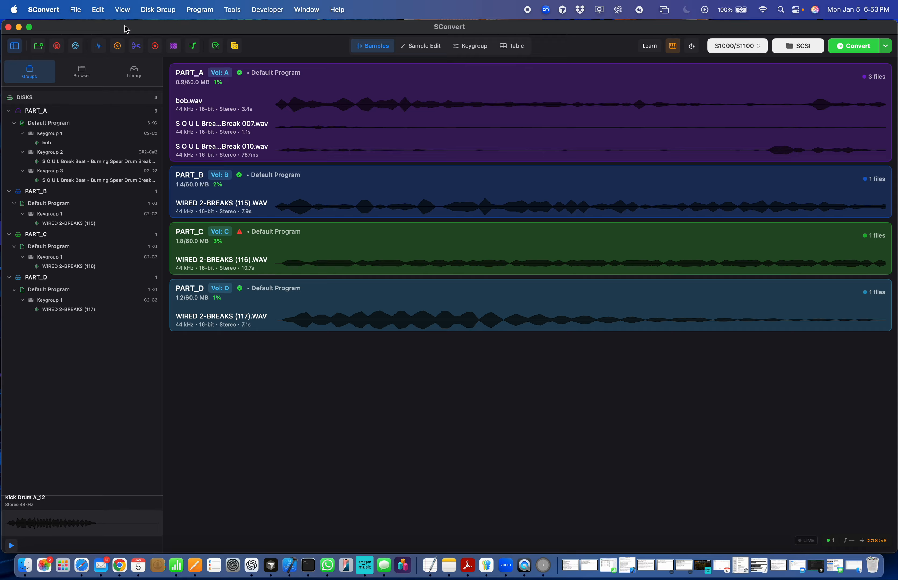
left_click(76, 46)
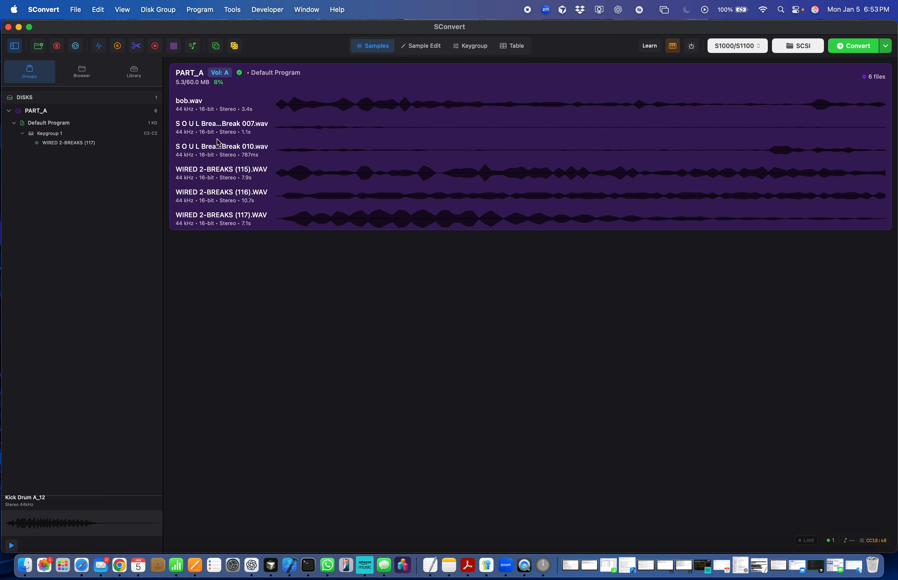
Select bob.wav and inspect the L/R Channel Processing and Silent File Removal options without applying them.
left_click(204, 113)
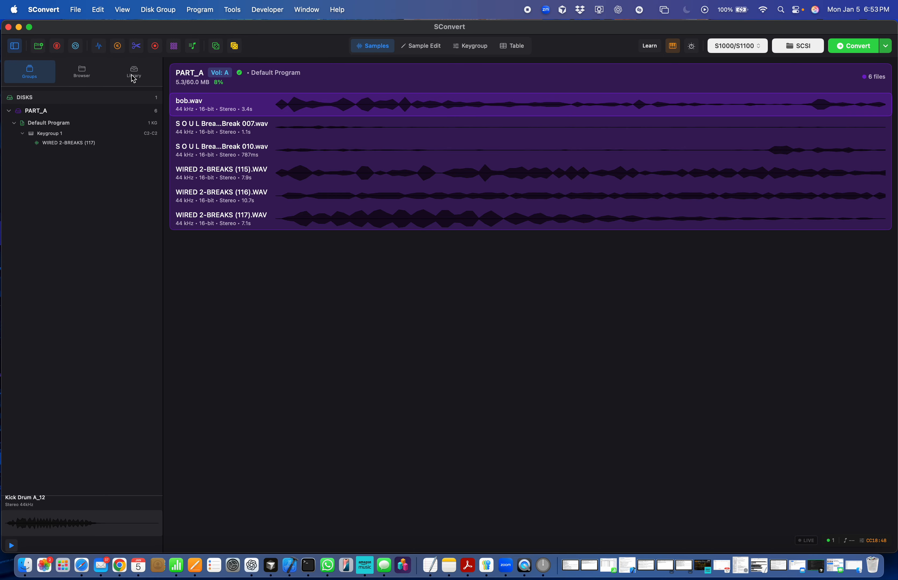
left_click(100, 47)
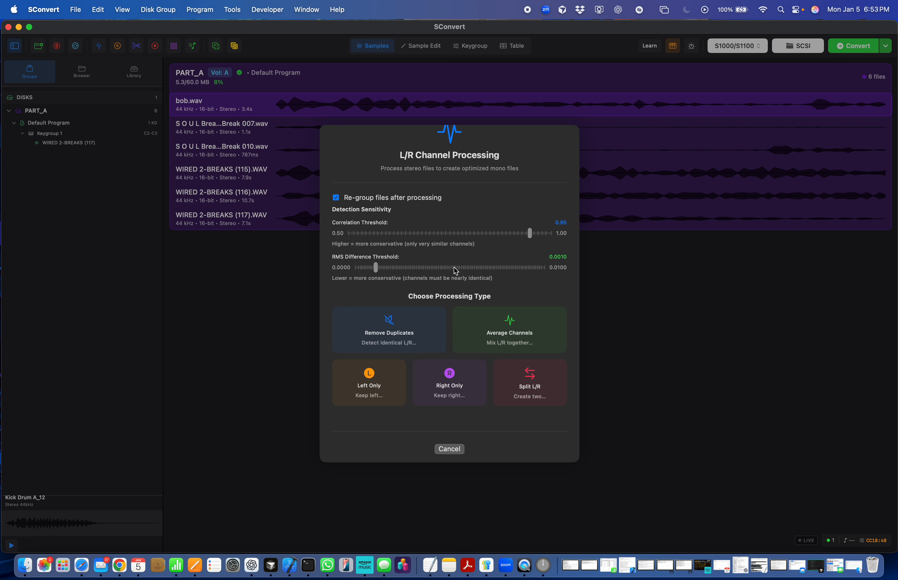
left_click(455, 451)
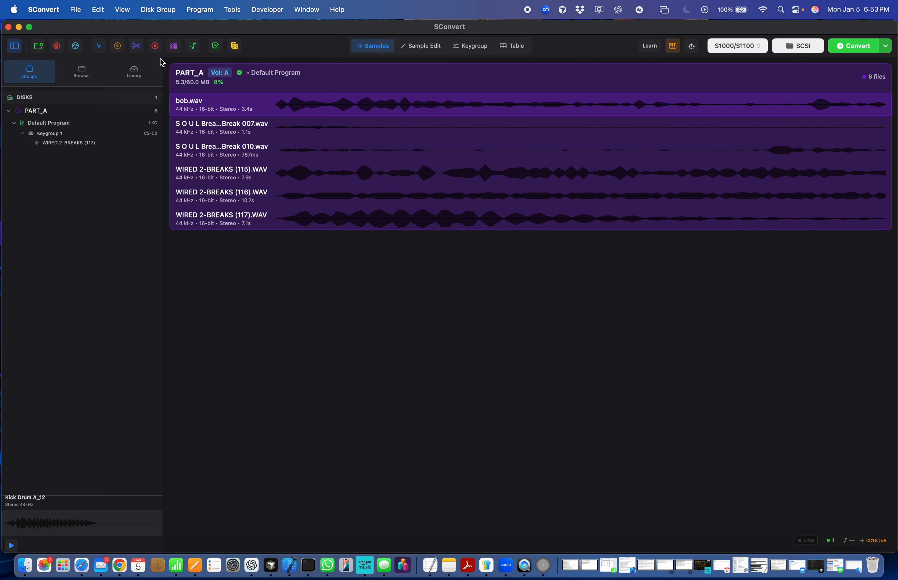
left_click(118, 46)
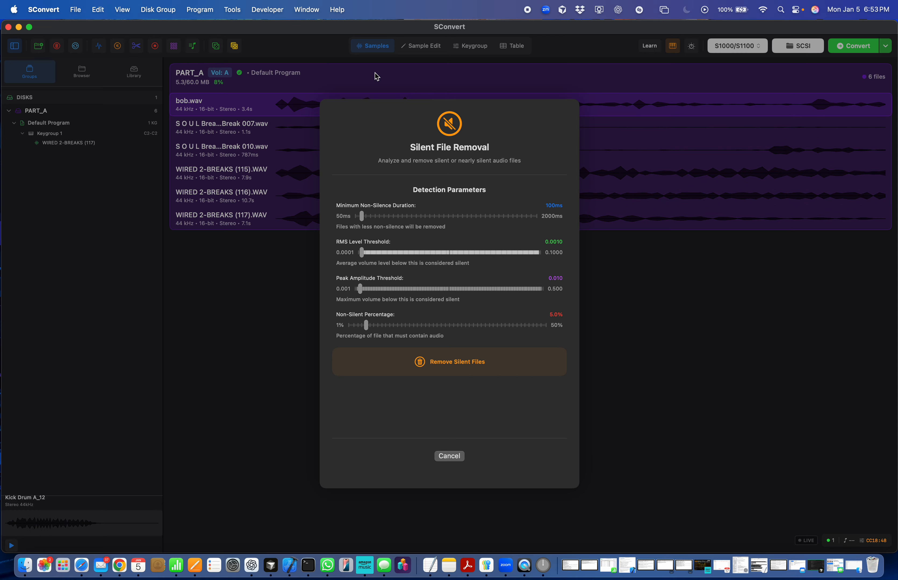
left_click(449, 456)
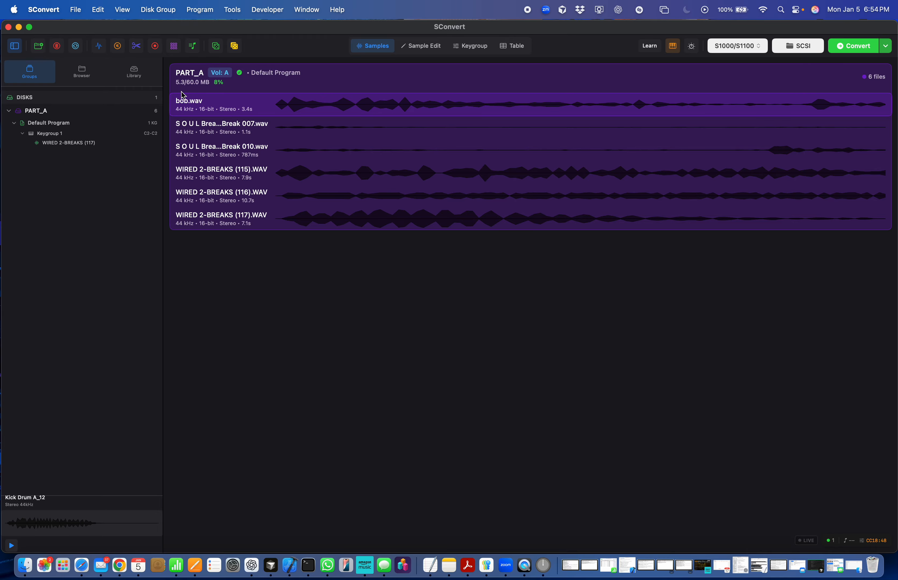
Look at the Slicer with bob.wav, the Multi-Track Recorder and the Groove Sequencer, closing each one.
left_click(137, 46)
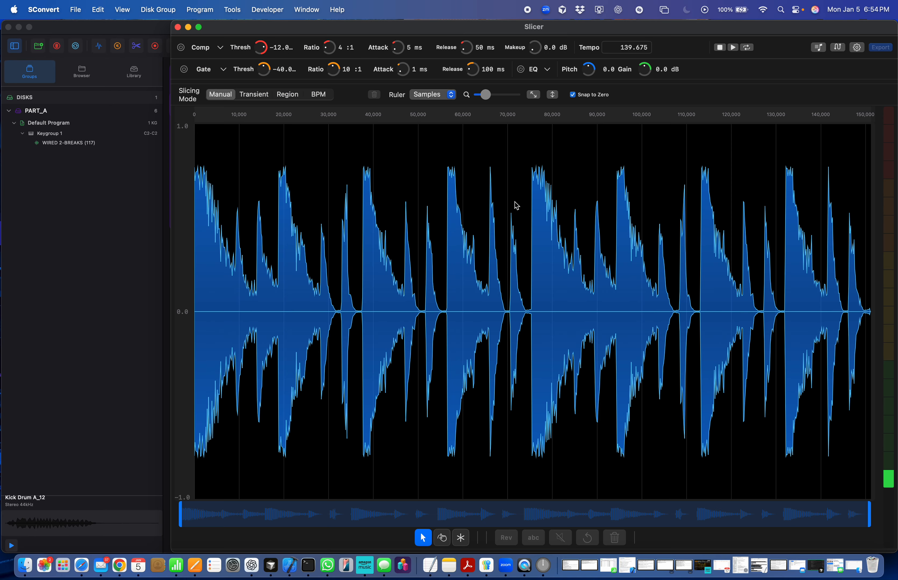
left_click(177, 27)
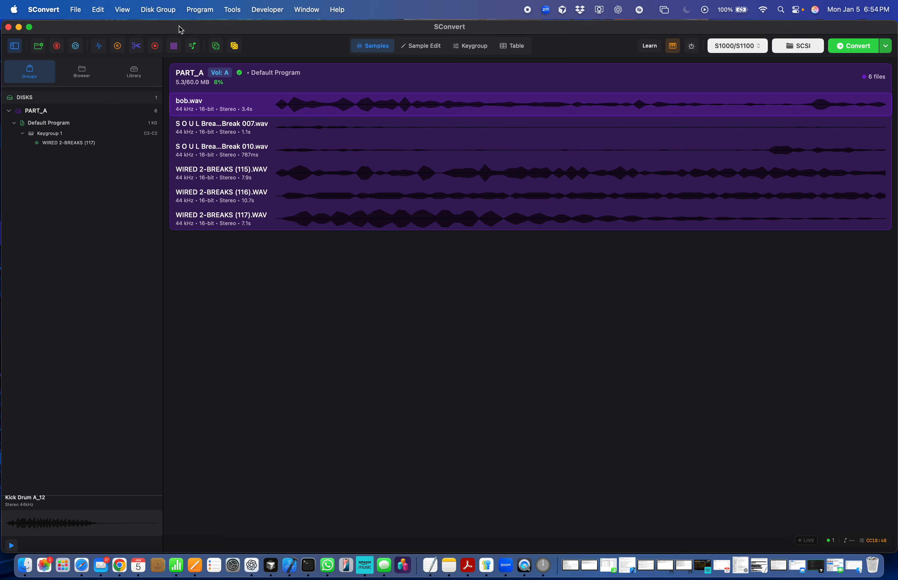
left_click(155, 47)
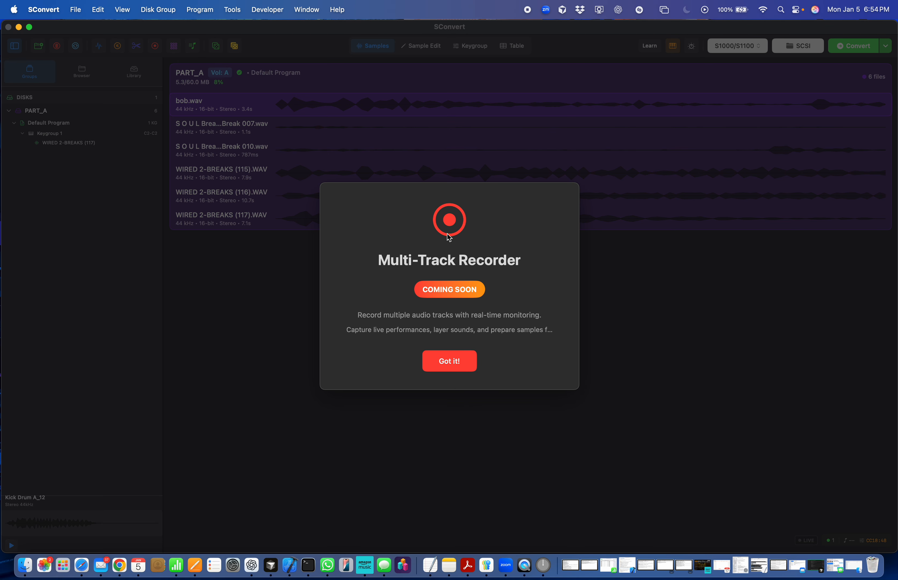
left_click(459, 363)
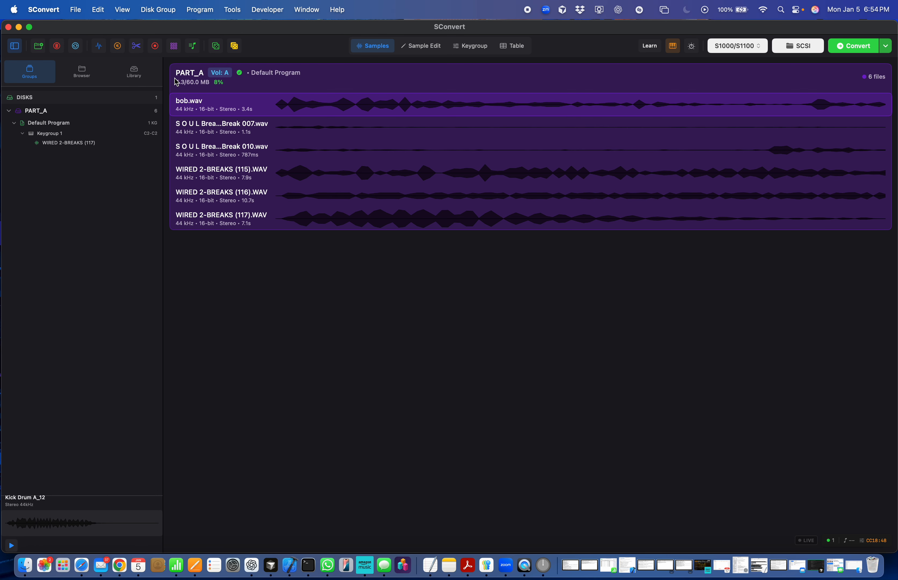
left_click(174, 49)
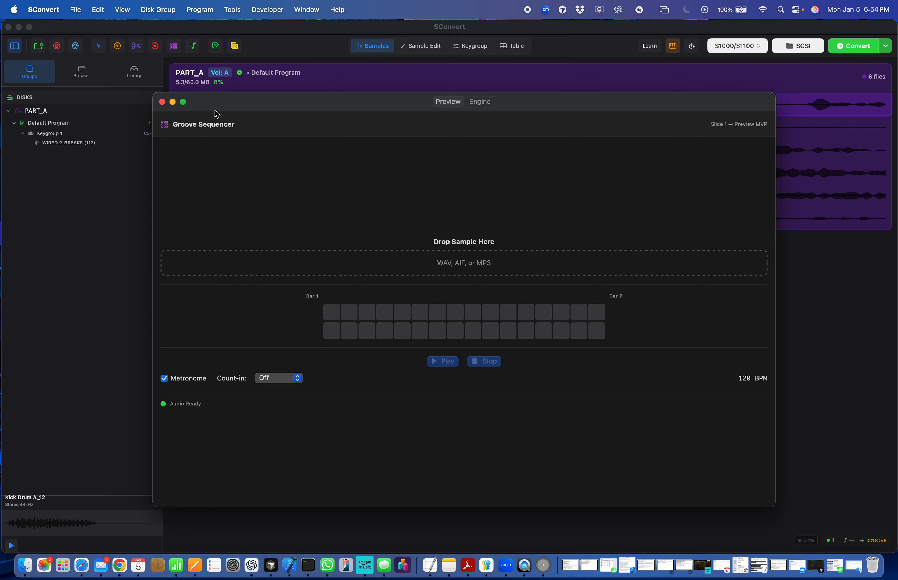
left_click(162, 102)
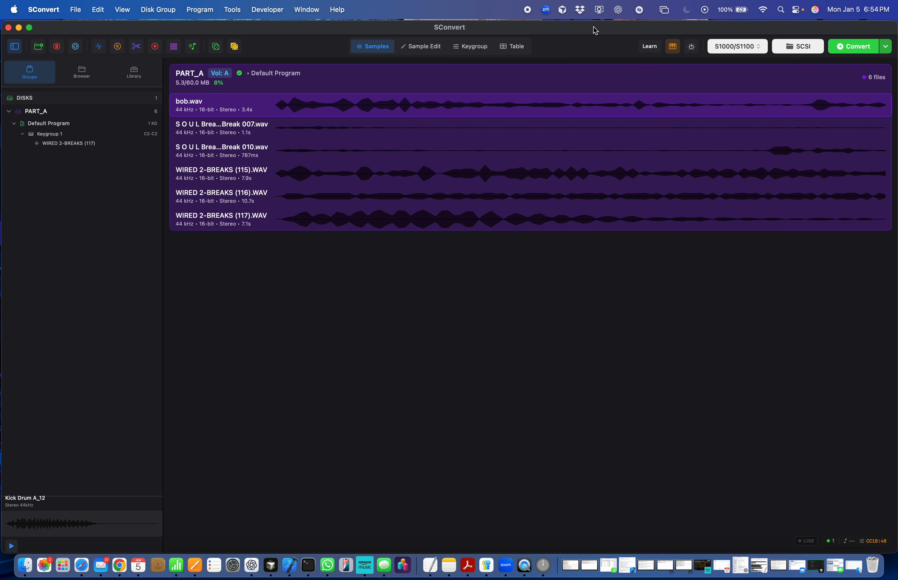
left_click(811, 542)
left_click(812, 544)
left_click_drag(272, 29, 272, 29)
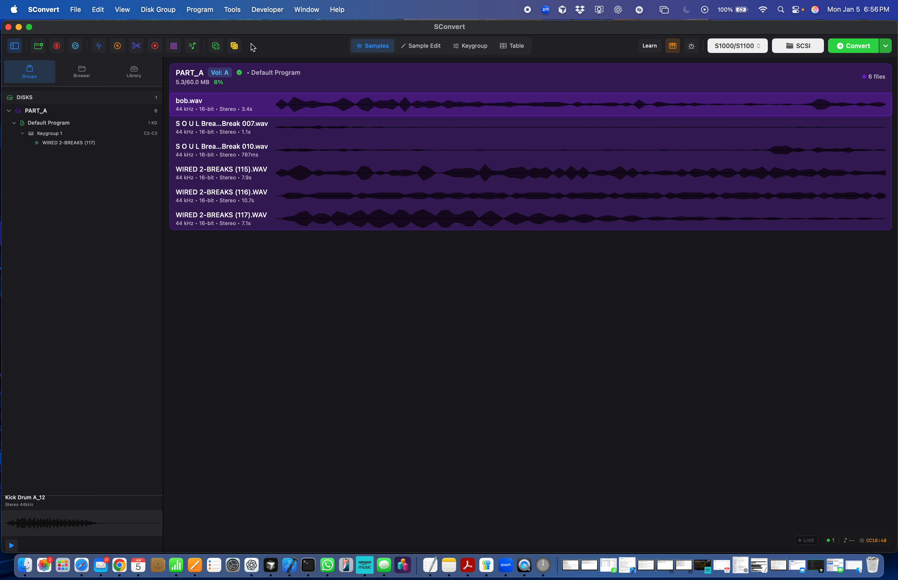
Auto-create programs in Drum / One-Shot mode from C2 with max octave C7, and show the keygroups as a table.
left_click(194, 49)
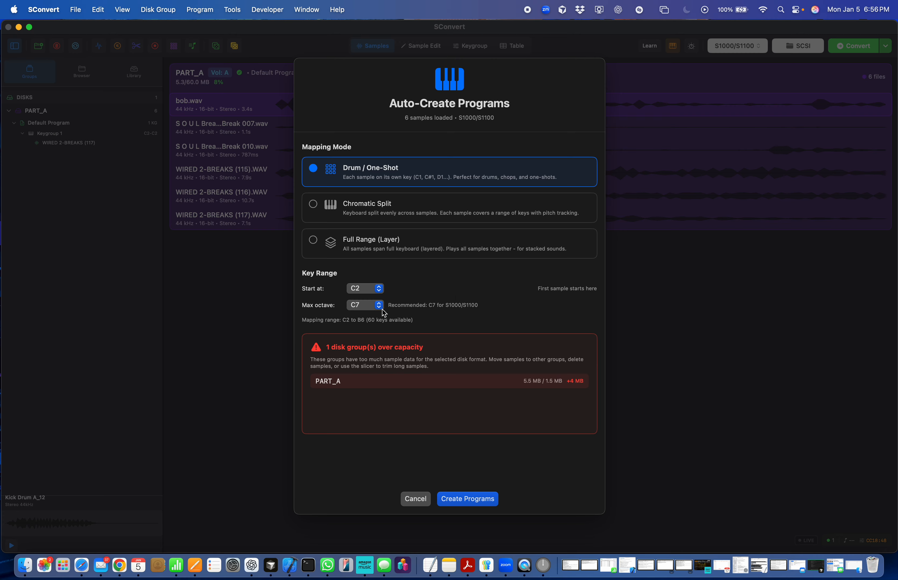
left_click(368, 306)
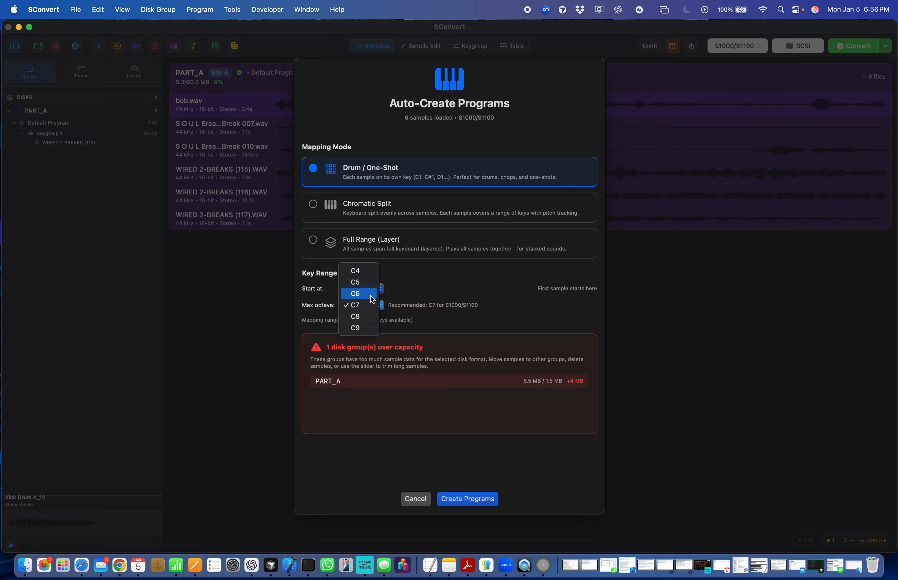
left_click(440, 296)
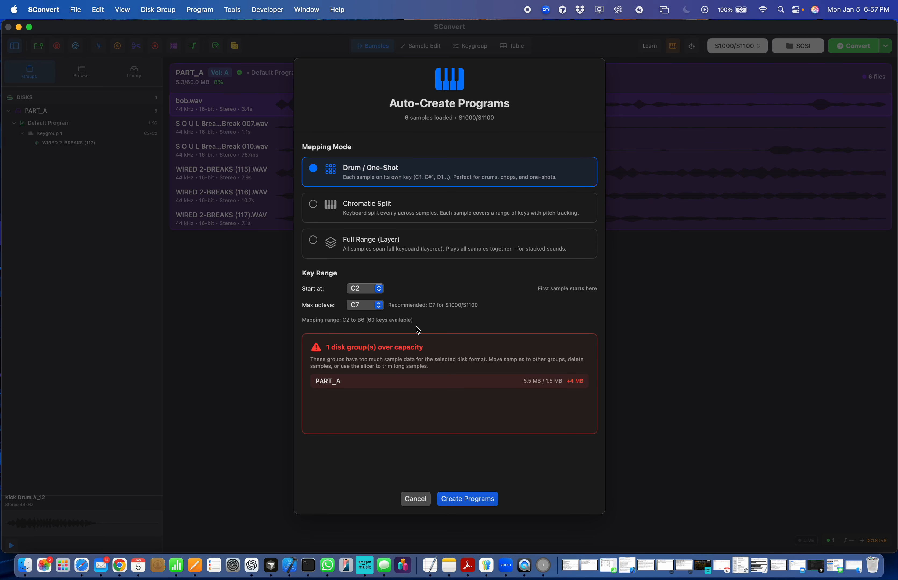
left_click(476, 504)
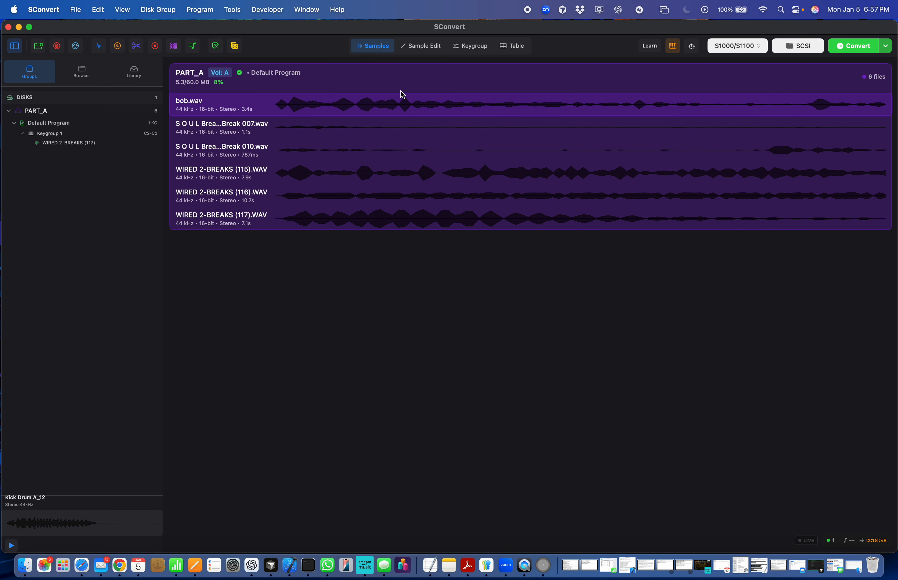
left_click(522, 47)
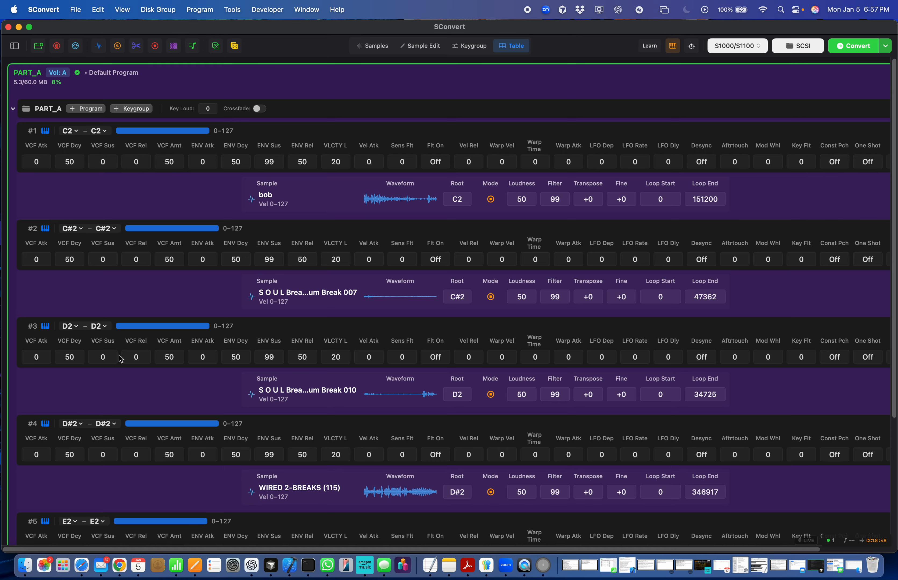
Auto-create the programs again in Chromatic Split mode, starting at C2 with max octave C7.
left_click(193, 46)
left_click(408, 206)
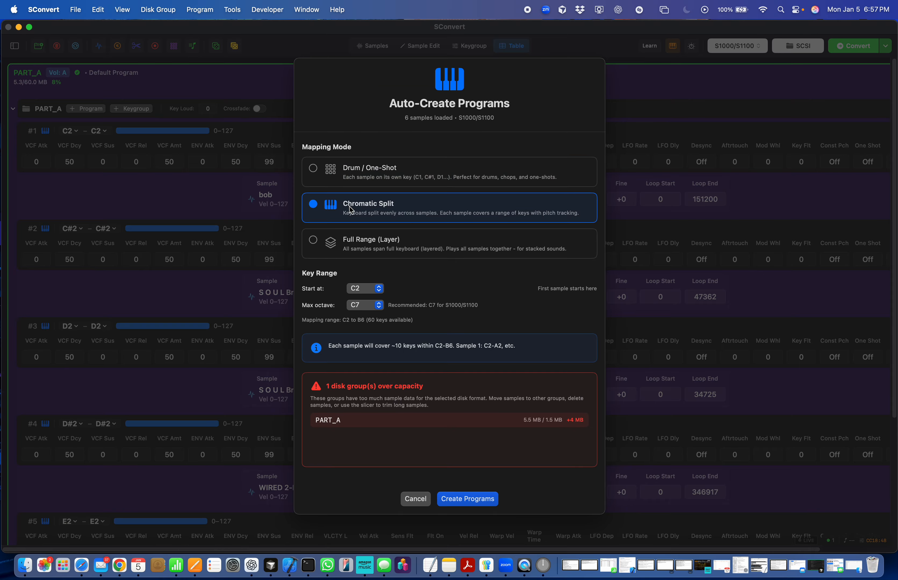
left_click(475, 501)
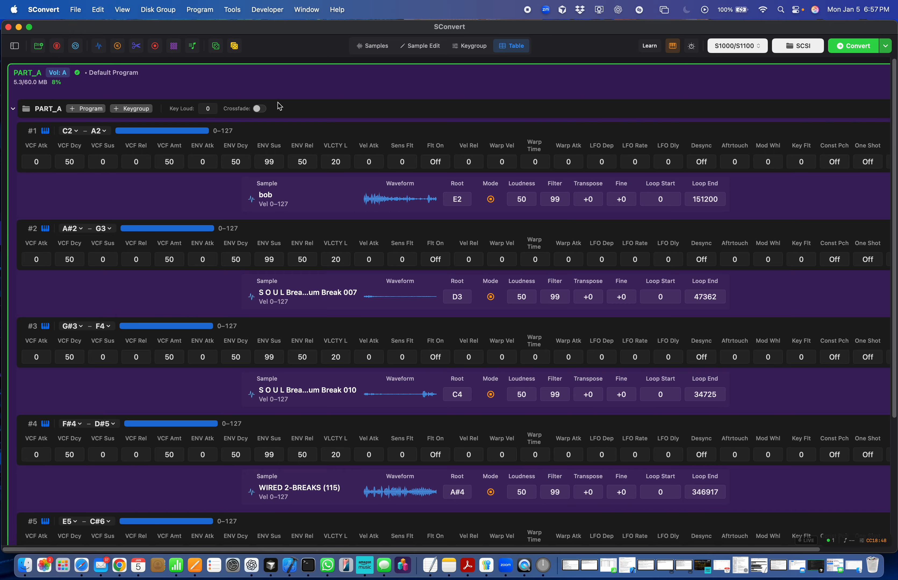
Auto-create the programs in Full Range (Layer) mode so every PART_A sample spans the whole keyboard.
left_click(192, 47)
left_click(386, 240)
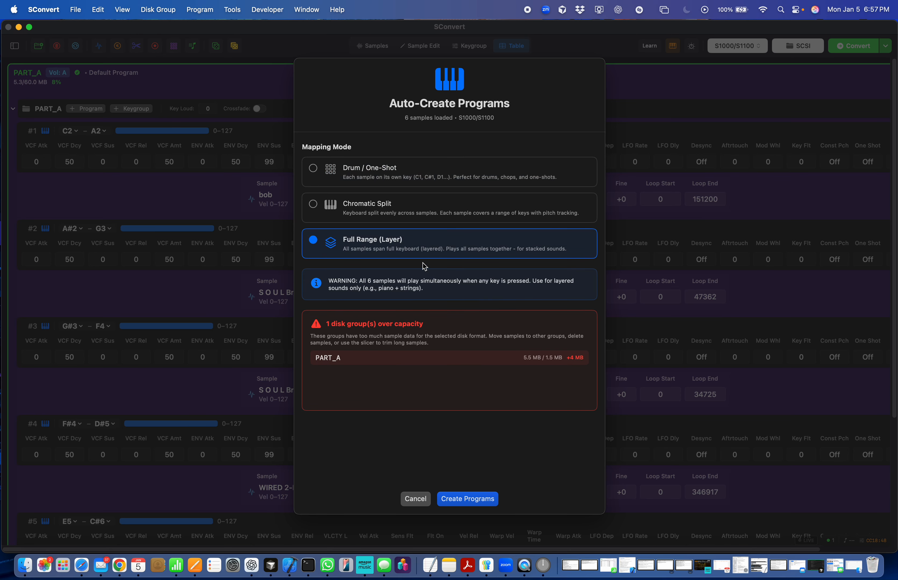
left_click(478, 505)
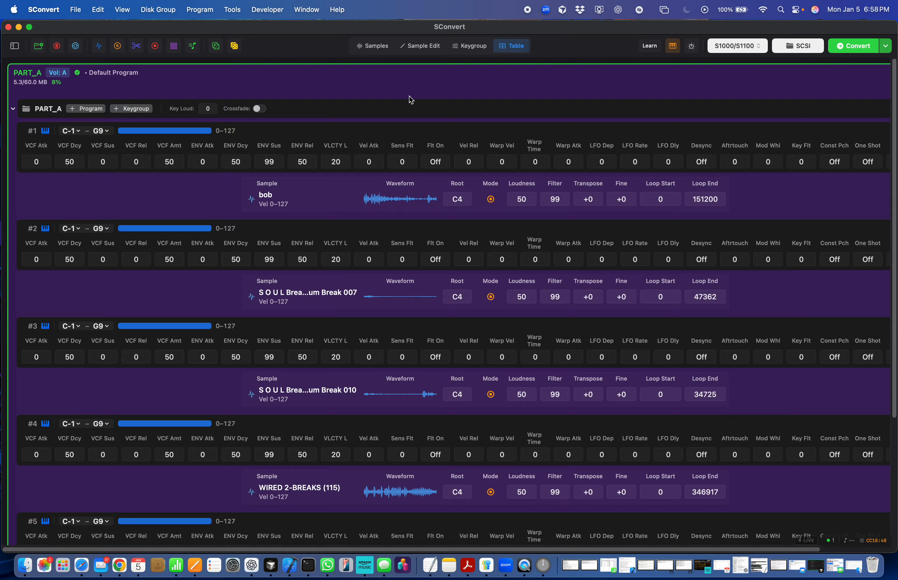
left_click(192, 47)
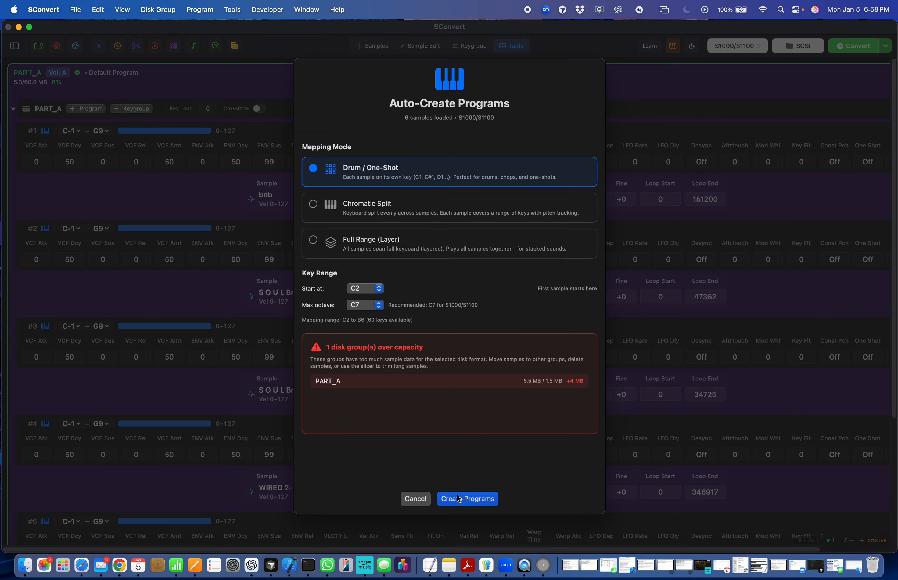
left_click(423, 506)
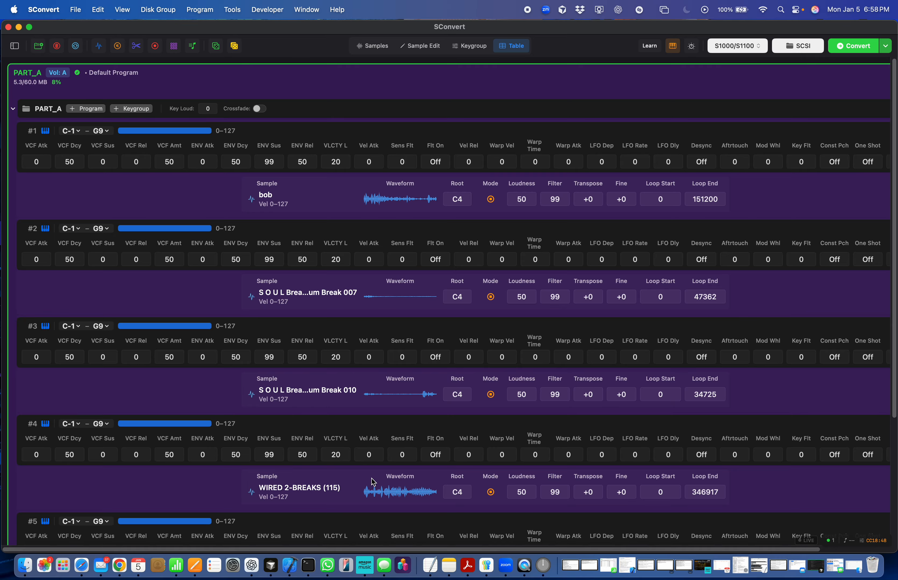
Set both the low key and the high key of bob's keygroup to A-1.
left_click(78, 130)
left_click(75, 294)
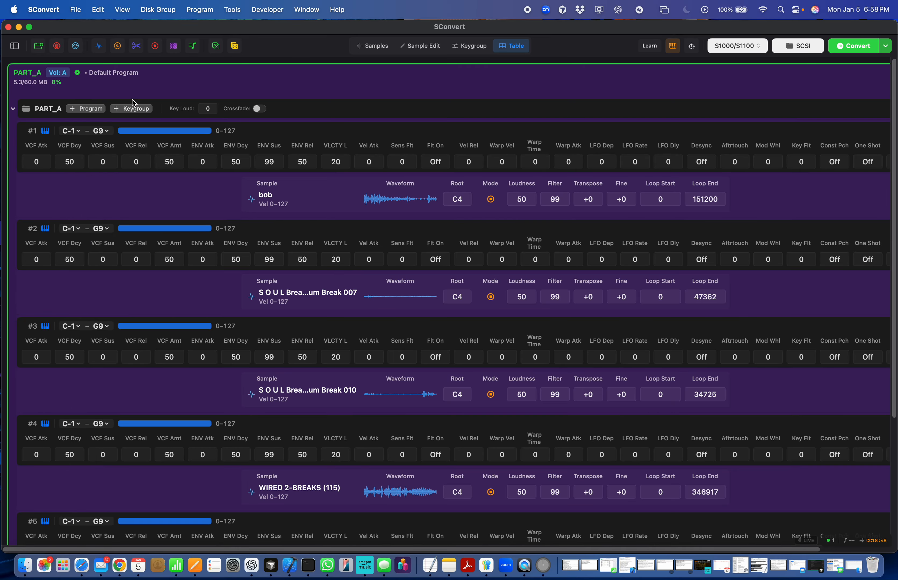
left_click(105, 131)
left_click(107, 249)
Randomize the keygroup and sample parameters throughout PART_A twice, and finish with the more extreme randomization.
left_click(217, 48)
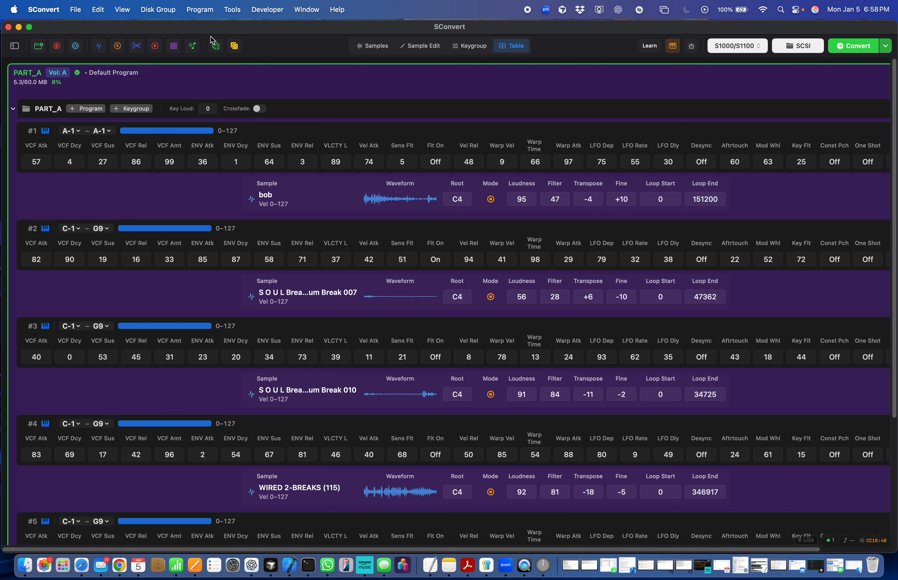
left_click(217, 49)
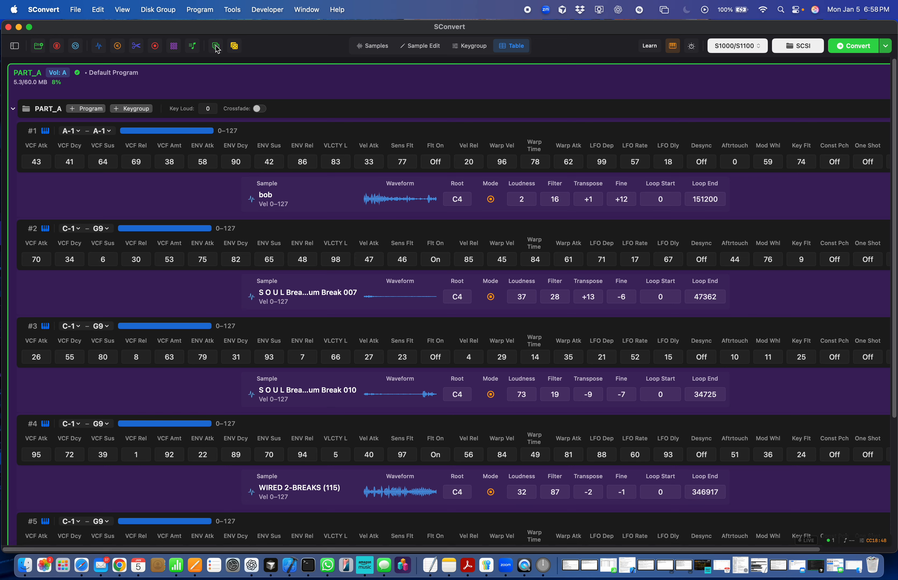
left_click(235, 48)
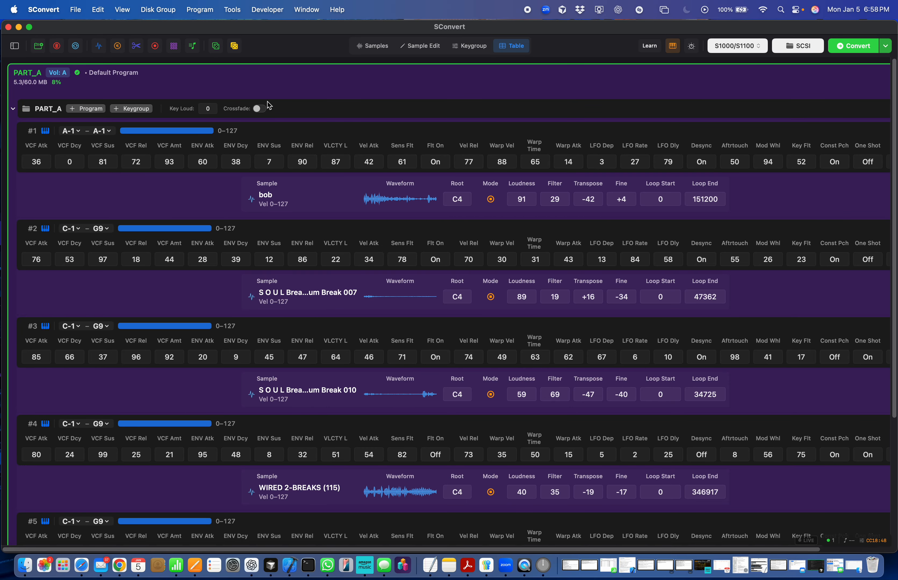
Look through the Samples, Sample Edit, Keygroup and Table views, and inspect the settings of Keygroup 1 and Keygroup 4.
left_click(382, 47)
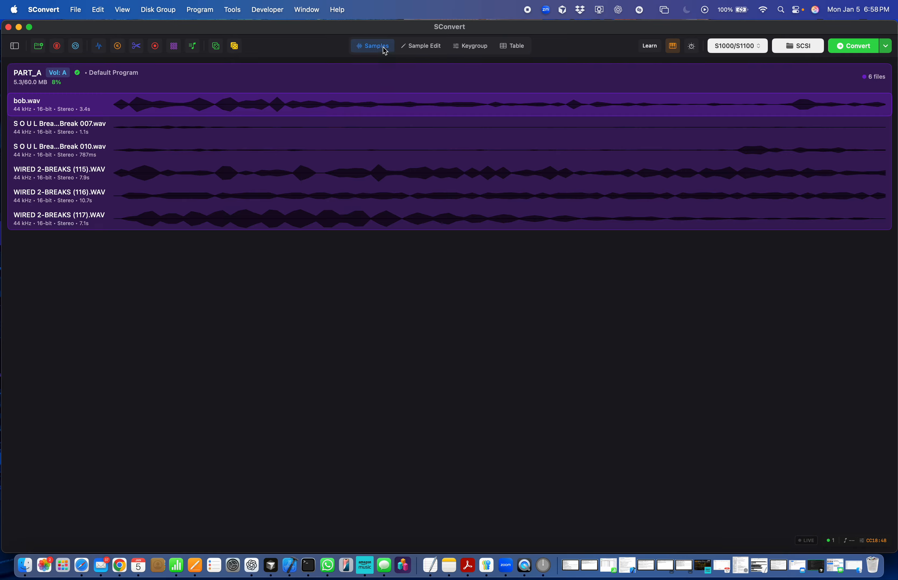
left_click(428, 48)
left_click(477, 46)
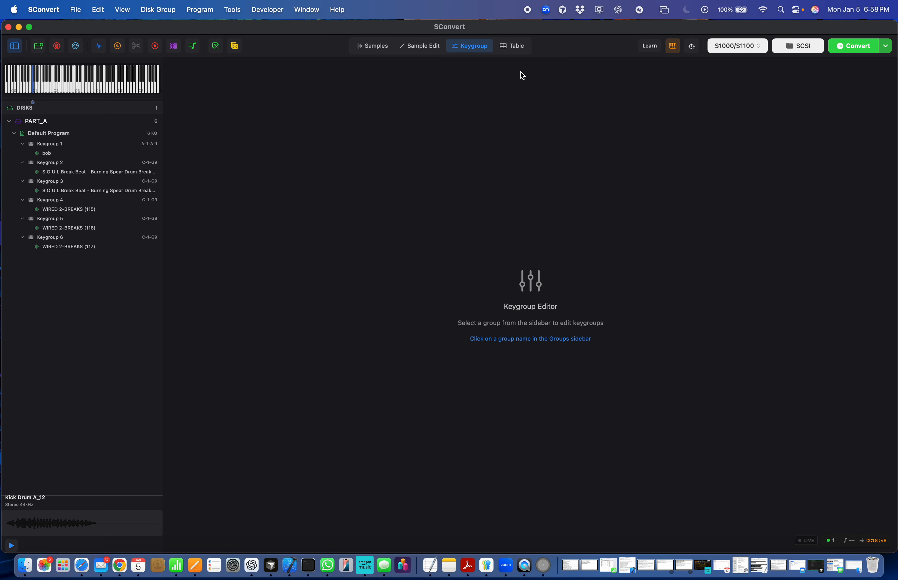
left_click(522, 50)
left_click(476, 46)
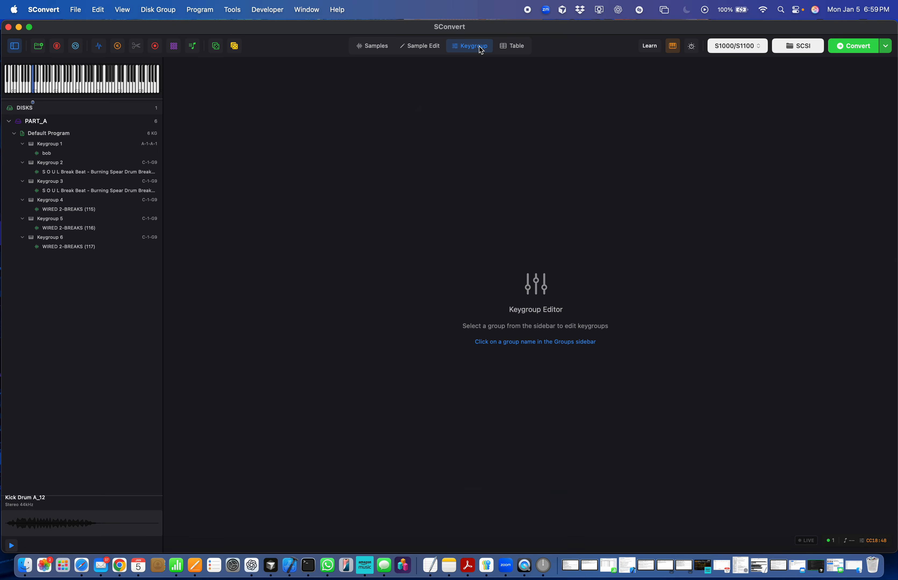
left_click(52, 147)
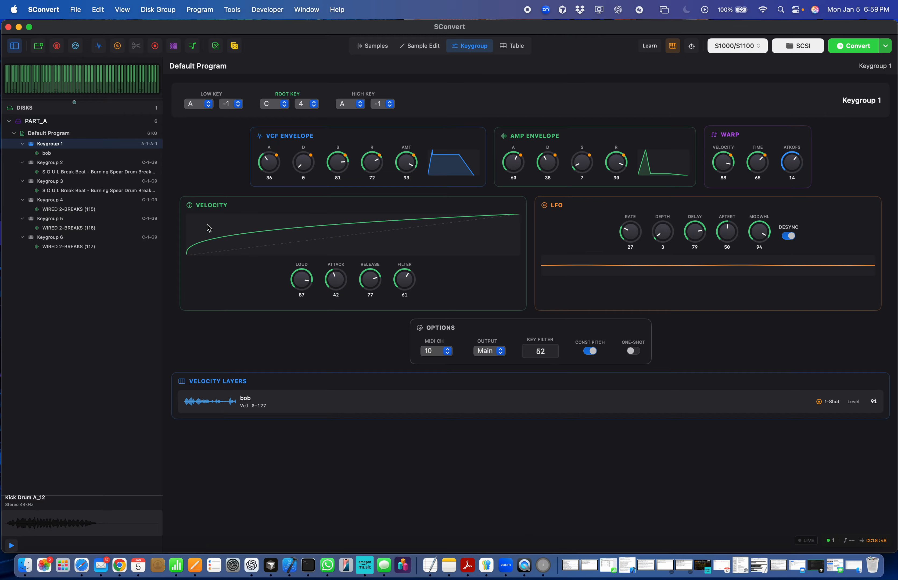
left_click(52, 200)
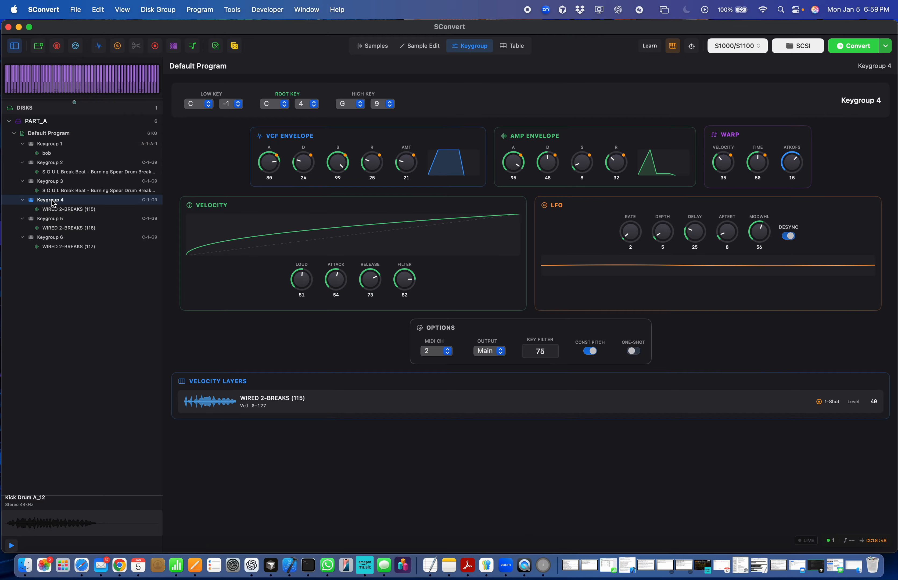
Look at Sample Edit and the Samples view, and show WIRED 2-BREAKS (116) from Keygroup 5 in Sample Edit.
left_click(424, 49)
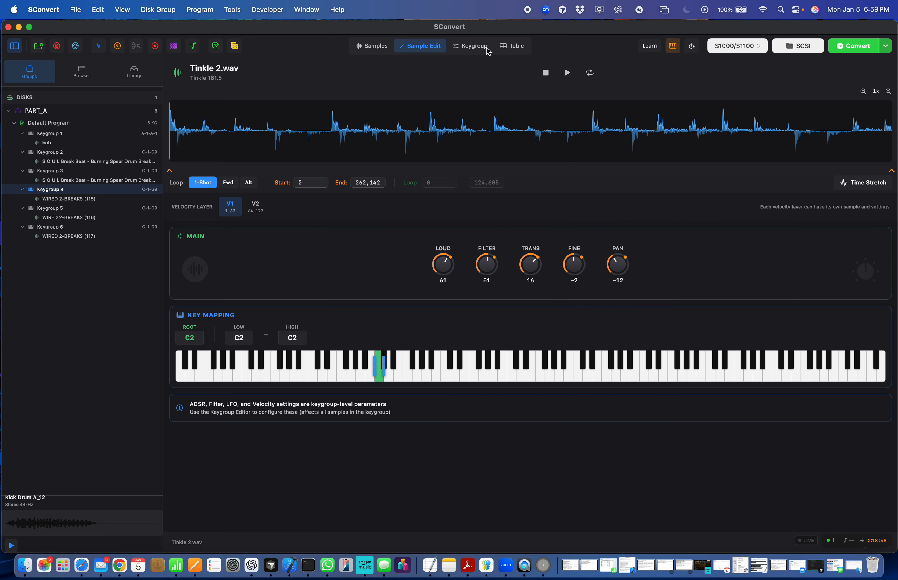
left_click(378, 47)
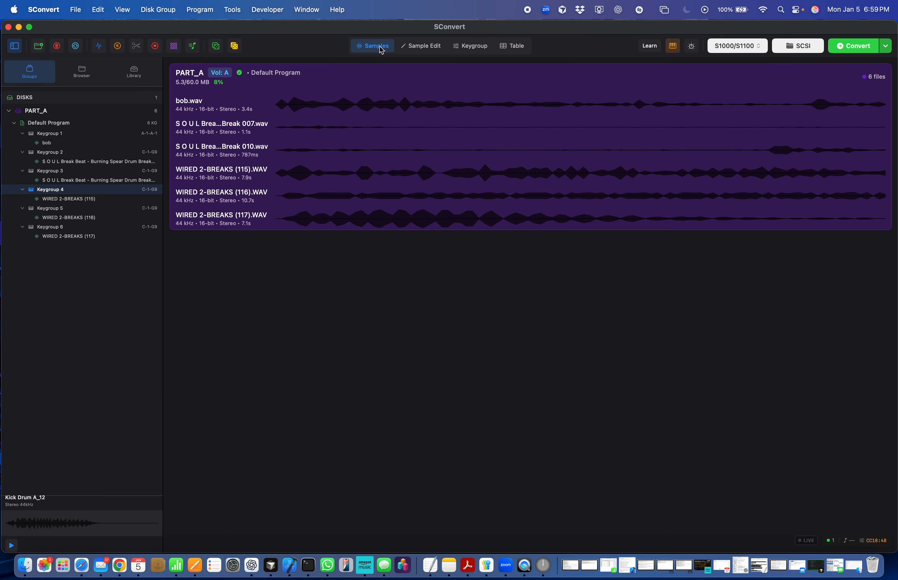
left_click(53, 219)
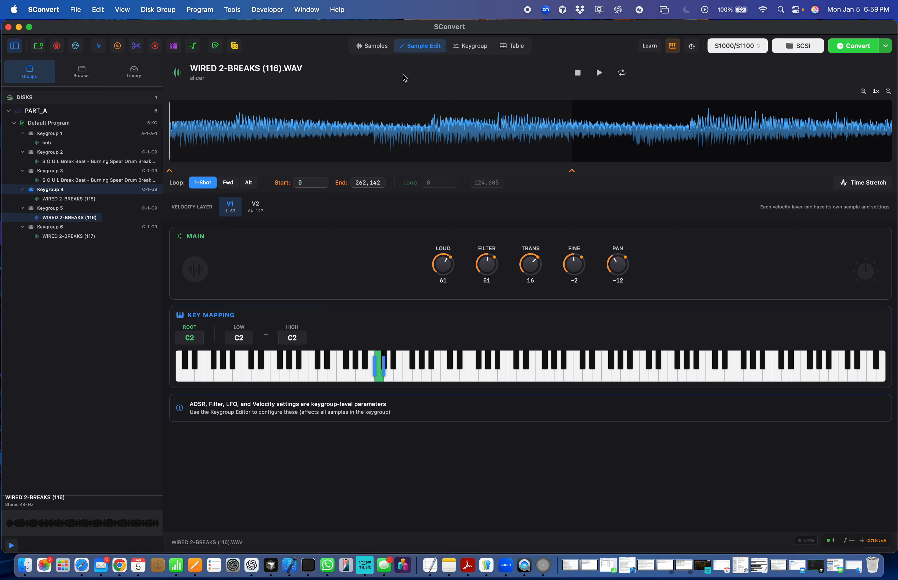
Inspect Keygroup 2's settings in the Keygroup view, and look through the parameters of all PART_A keygroups in the Table view.
left_click(56, 154)
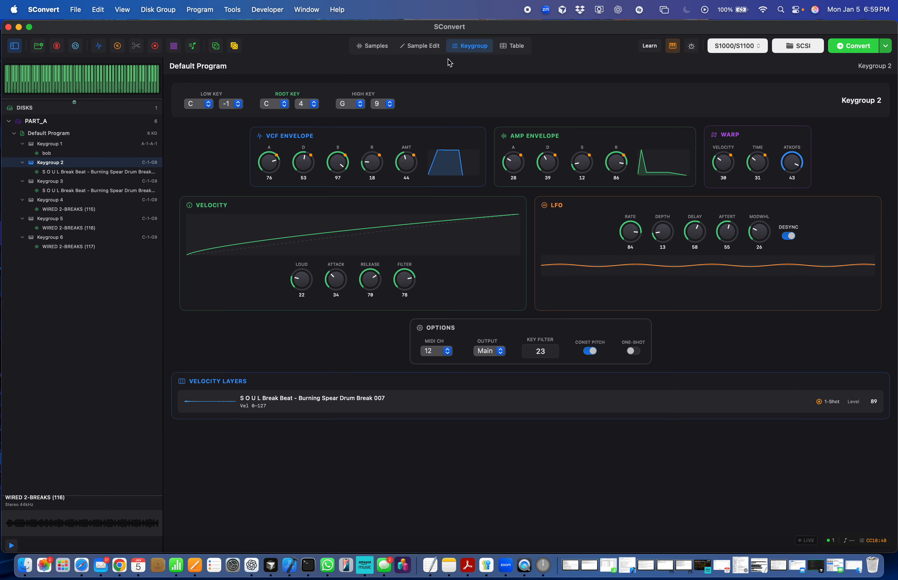
left_click(522, 49)
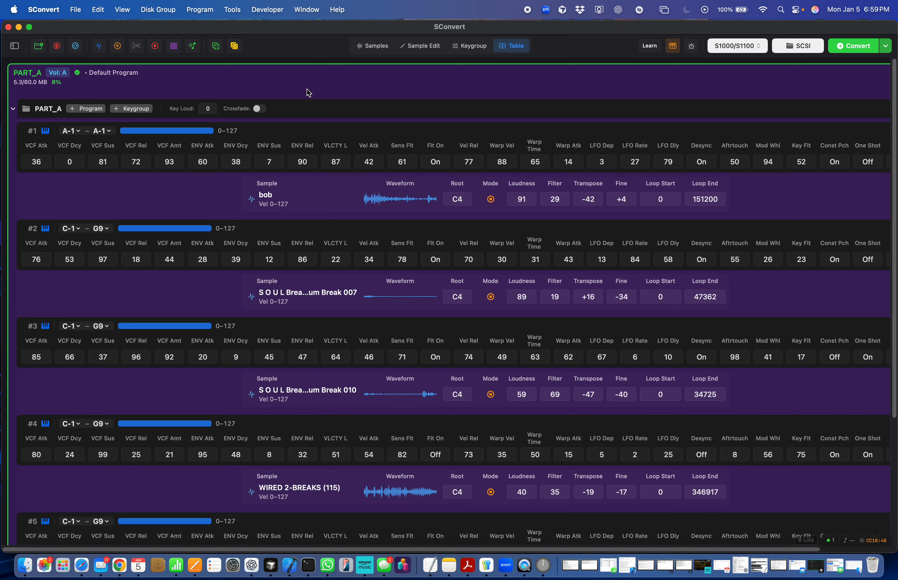
scroll(528, 150, "down", 6)
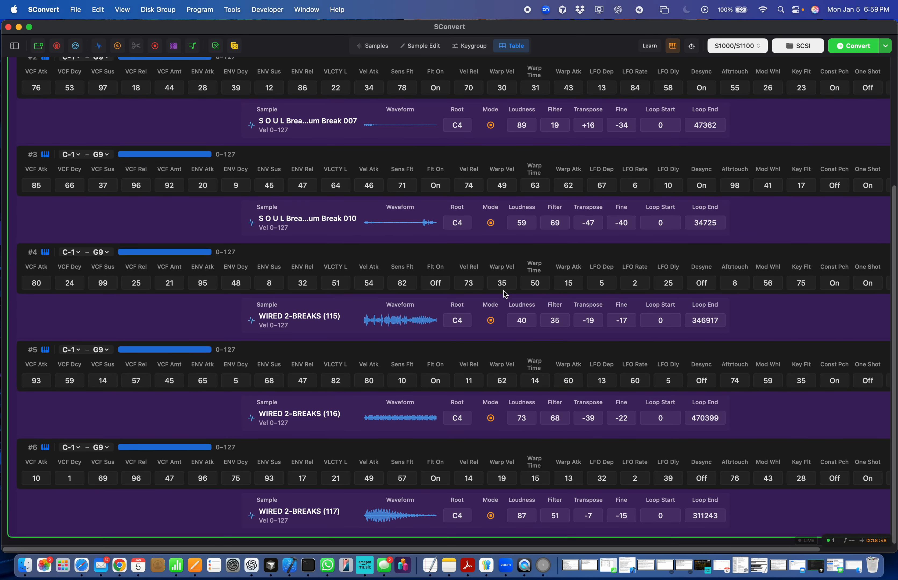
scroll(607, 191, "up", 6)
scroll(606, 190, "right", 3)
scroll(630, 187, "left", 3)
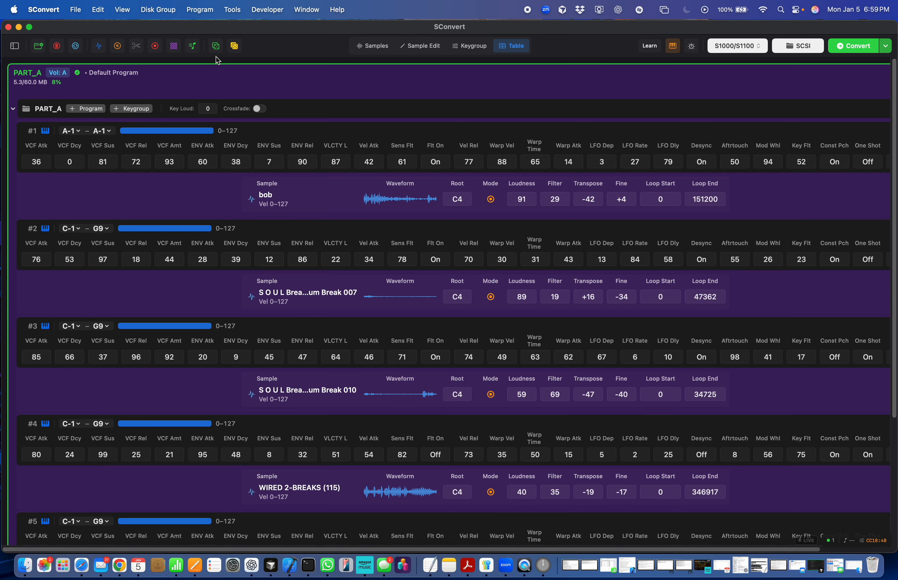
scroll(519, 394, "down", 5)
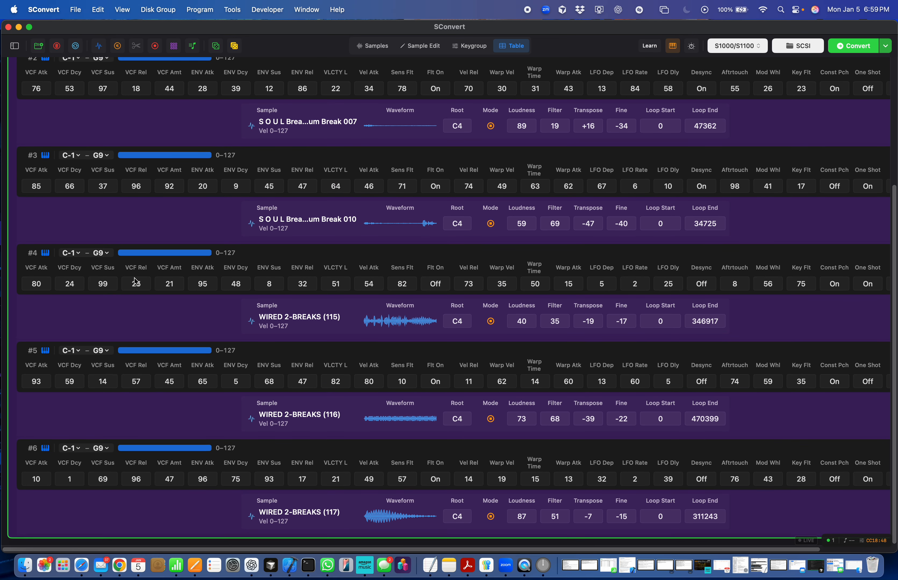
scroll(89, 88, "up", 5)
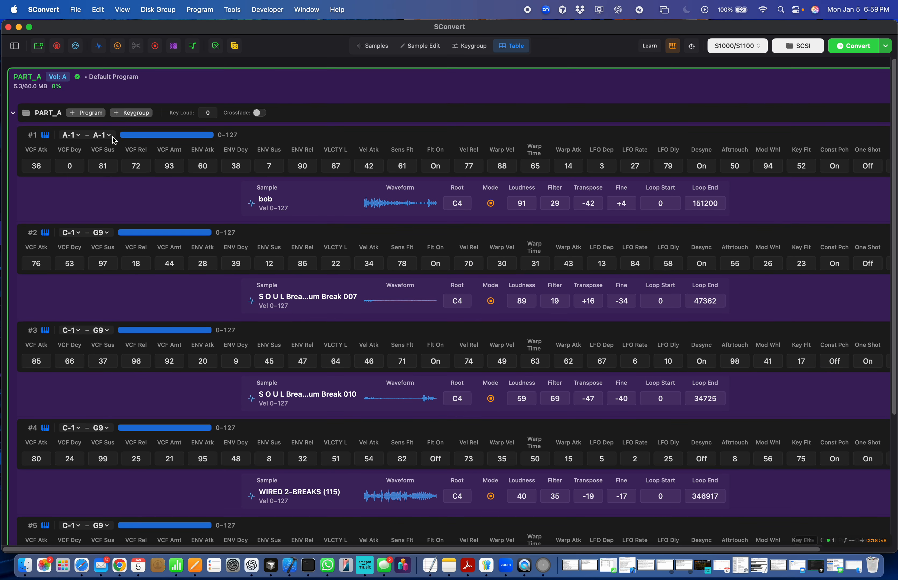